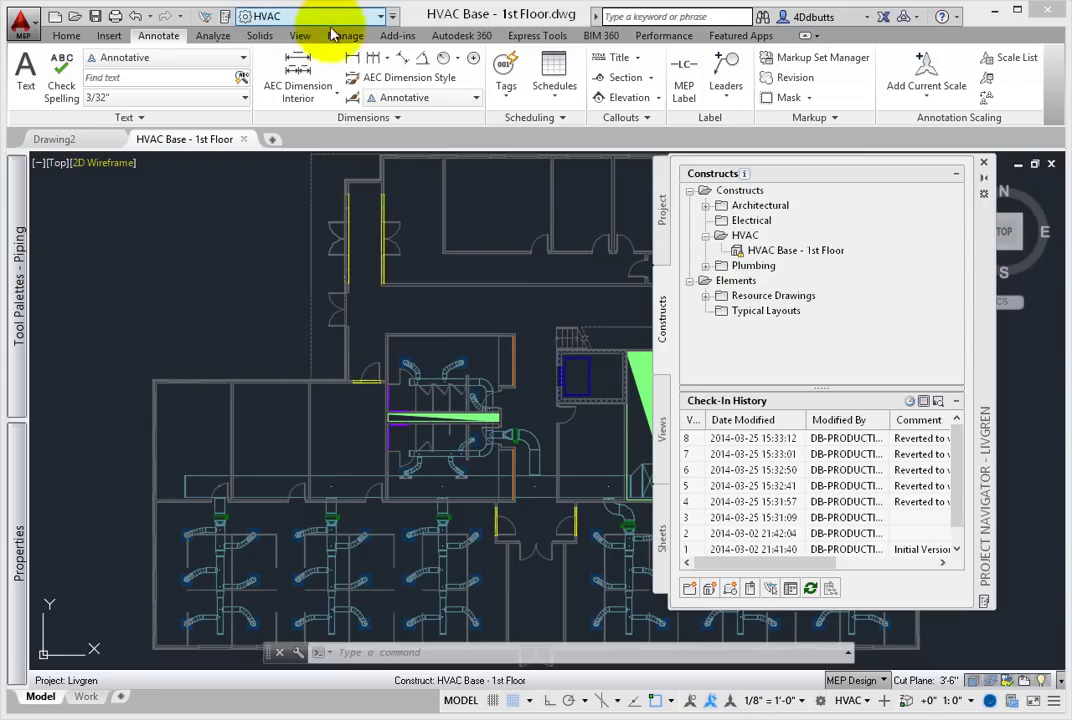
Check out the HVAC Base - 1st Floor construct for editing.
{"action": "left_click", "coordinate": [779, 253]}
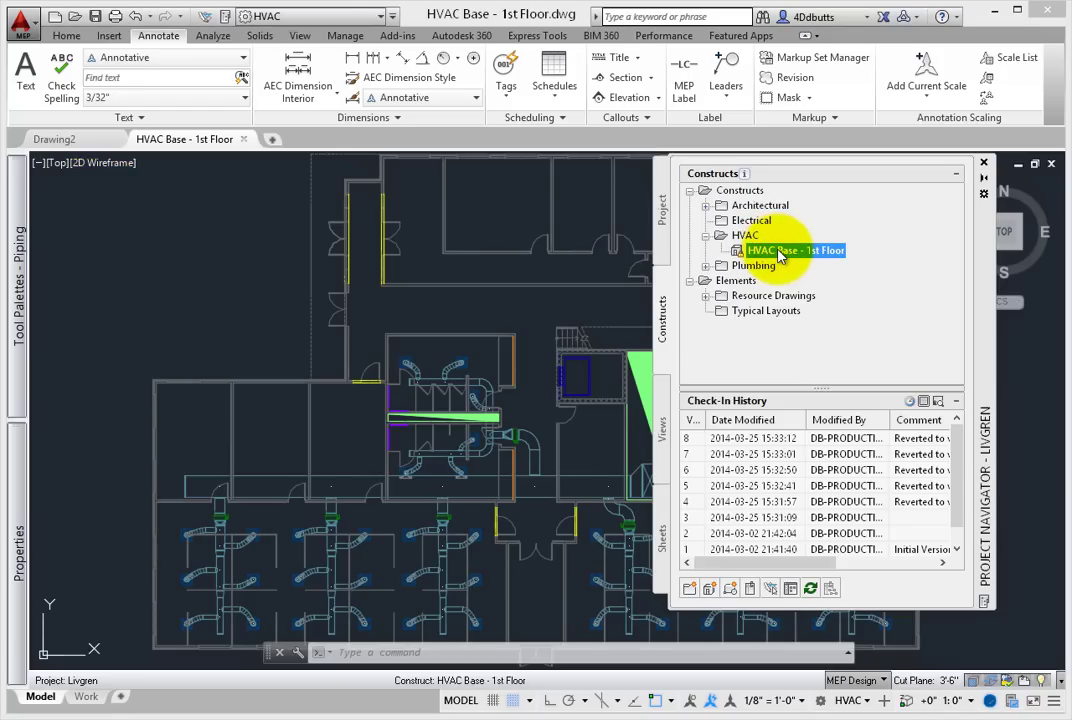
{"action": "right_click", "coordinate": [779, 252]}
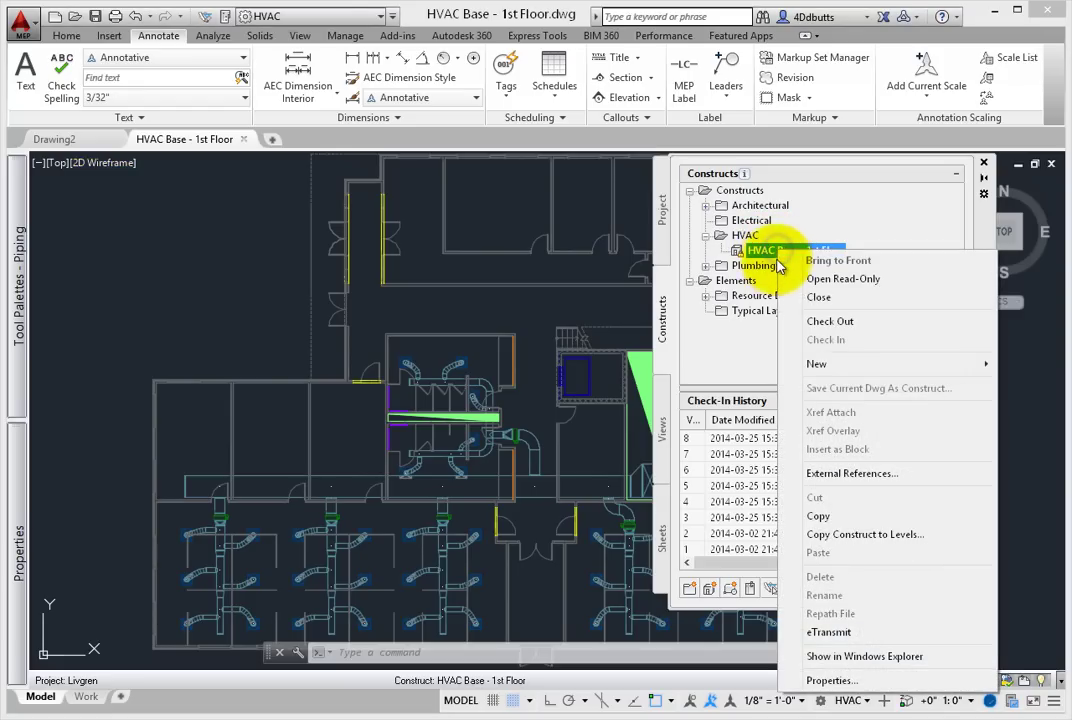
{"action": "left_click", "coordinate": [805, 321]}
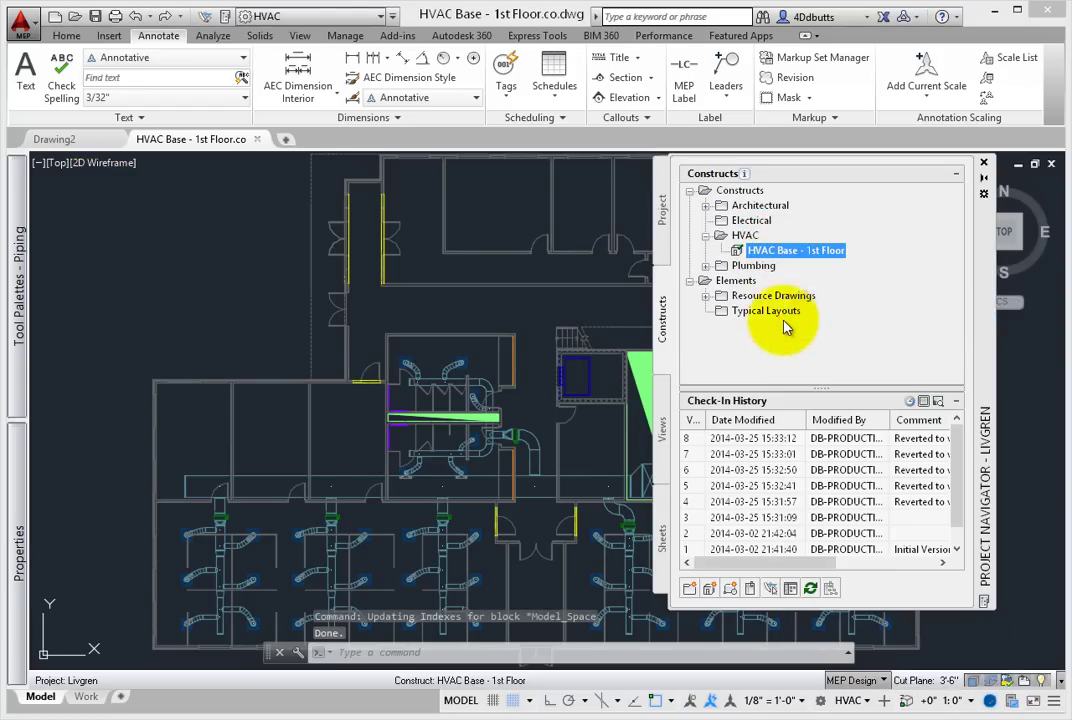
Move the upper-left diffuser of the restroom block 2' straight up.
{"action": "scroll", "coordinate": [458, 395], "scroll_direction": "up", "scroll_amount": 2}
{"action": "scroll", "coordinate": [458, 395], "scroll_direction": "up", "scroll_amount": 2}
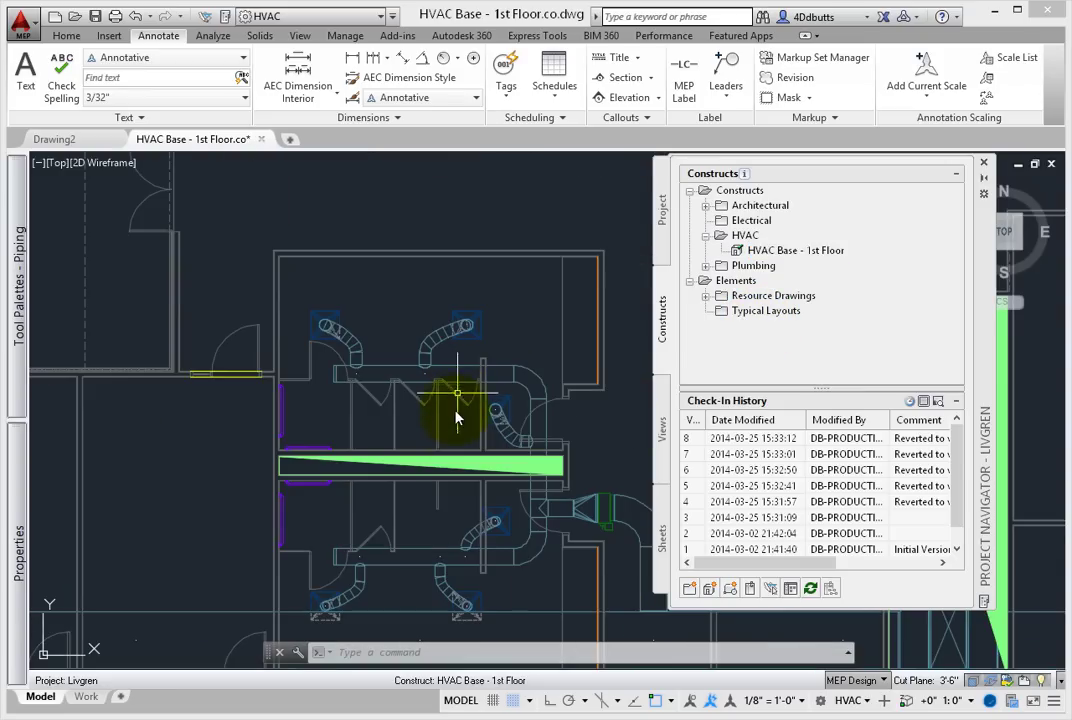
{"action": "middle_click_drag", "start_coordinate": [450, 414], "coordinate": [417, 400]}
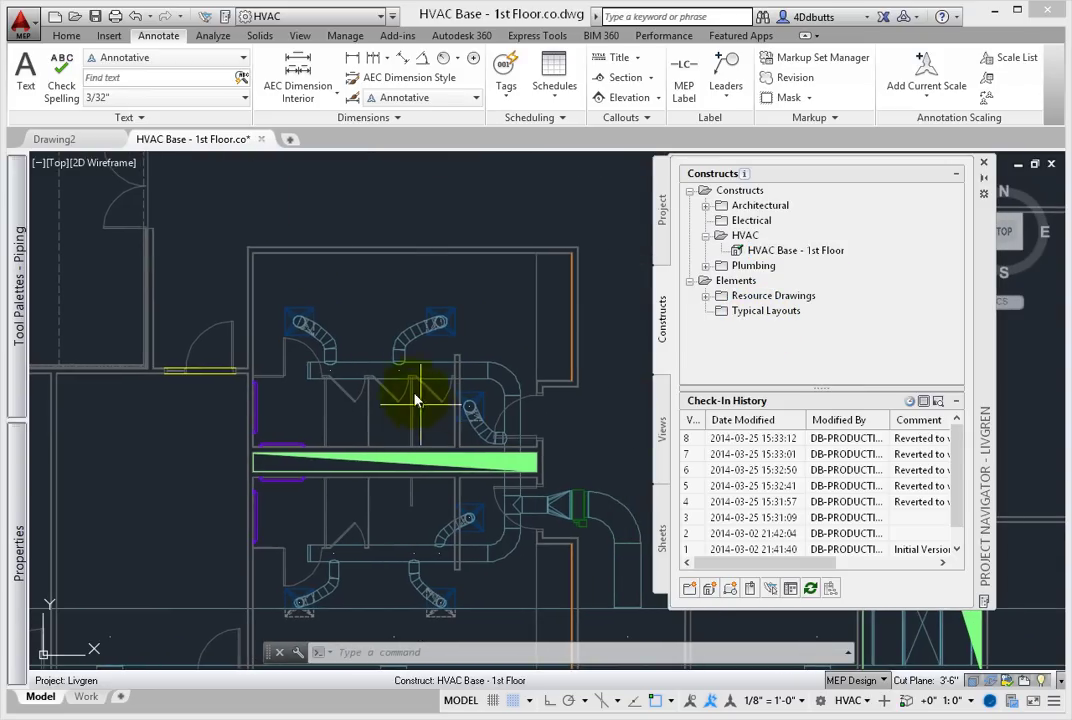
{"action": "left_click", "coordinate": [300, 320]}
{"action": "left_click", "coordinate": [312, 339]}
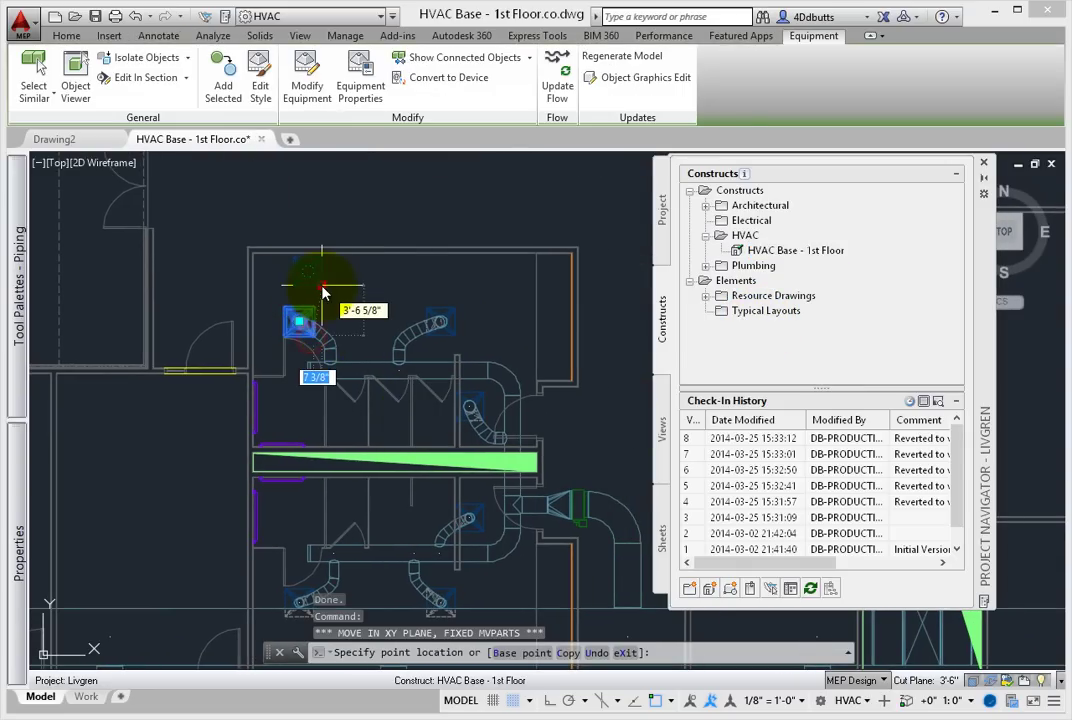
{"action": "key", "text": "Tab"}
{"action": "type", "text": "2'"}
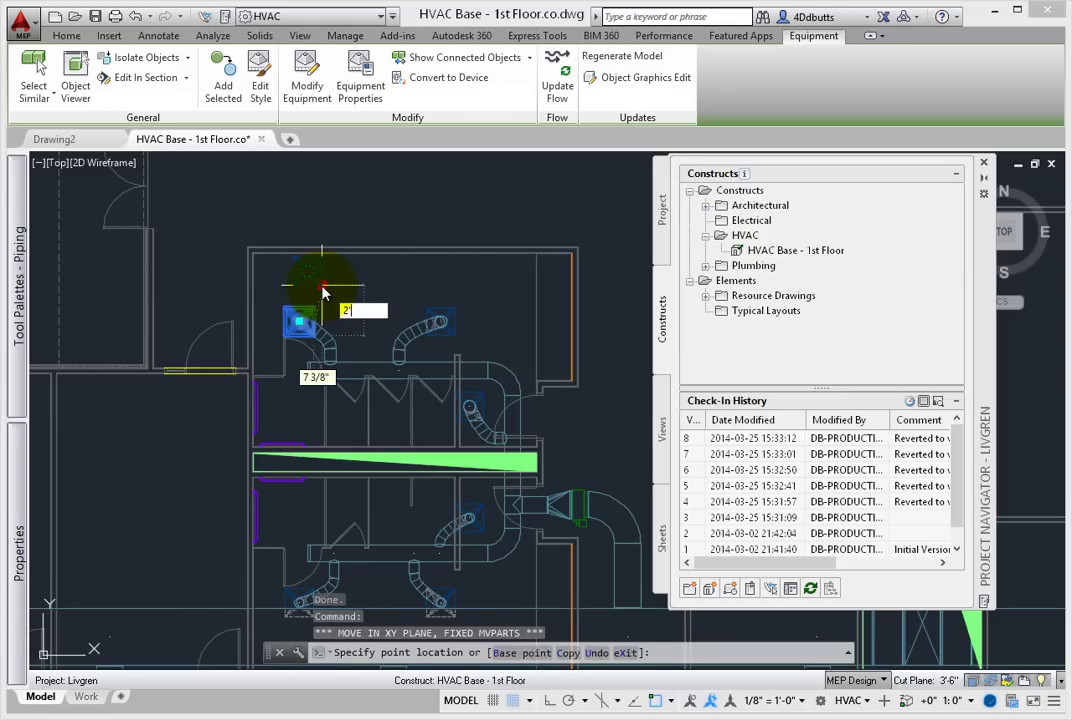
{"action": "key", "text": "Return"}
Move the neighbouring diffuser at the end of the upper duct's second flex branch 2' to the left.
{"action": "left_click", "coordinate": [441, 320]}
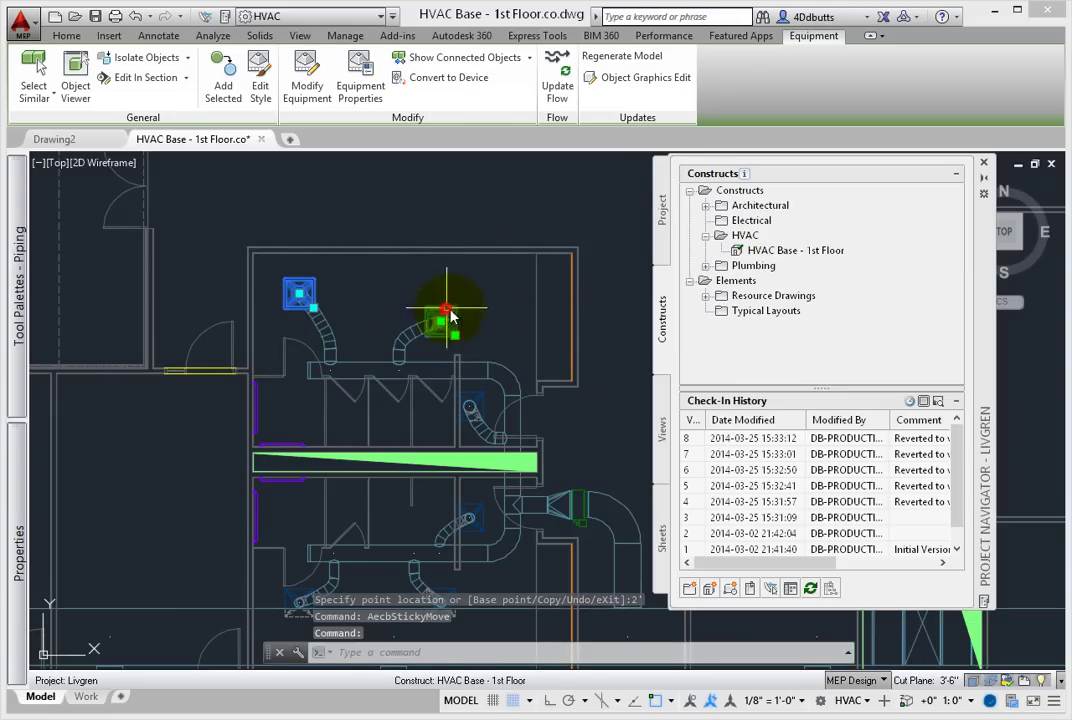
{"action": "left_click", "coordinate": [455, 340]}
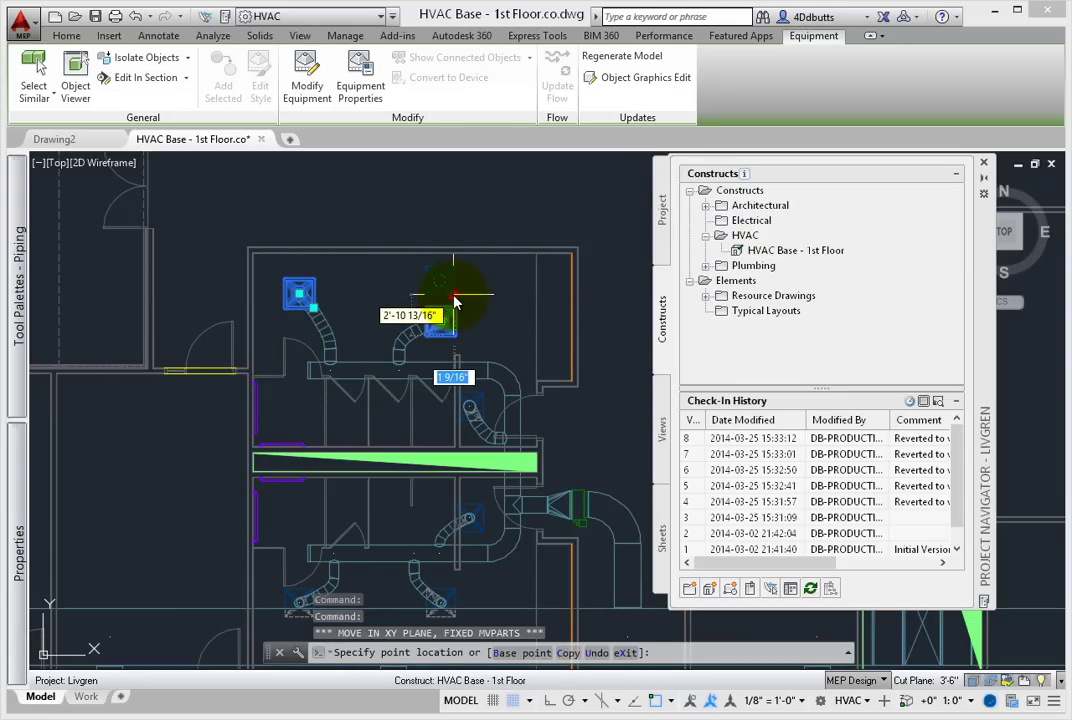
{"action": "type", "text": "2'"}
{"action": "key", "text": "Return"}
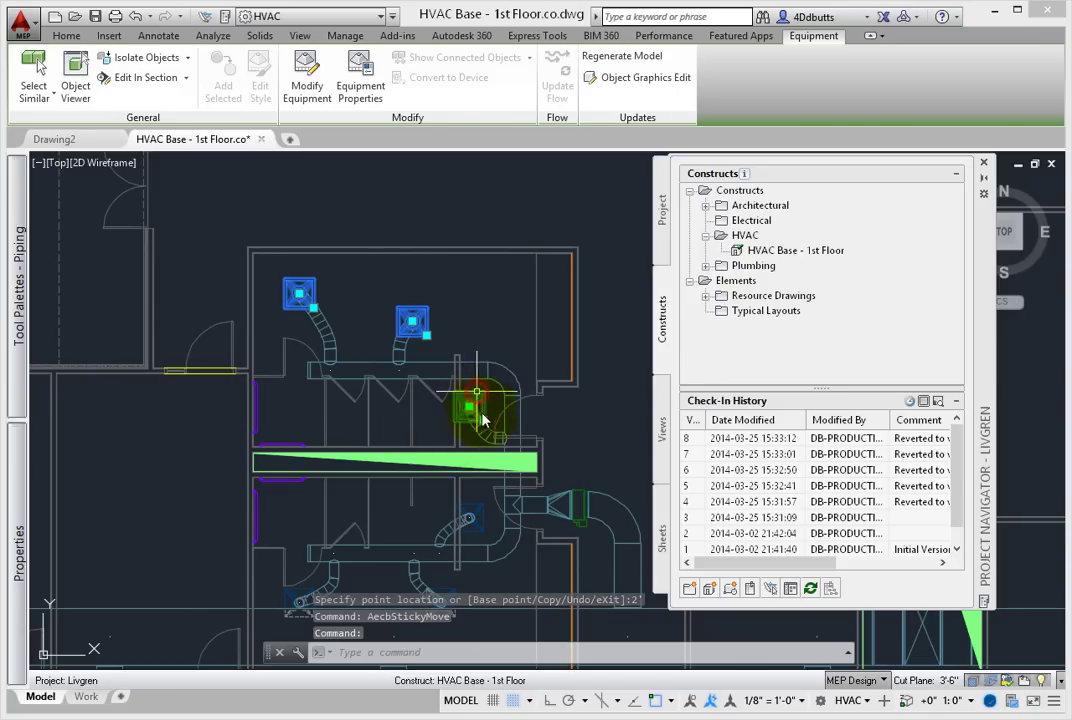
Turn on Ortho and move the diffuser just above the green chase 2' to the right.
{"action": "left_click", "coordinate": [486, 421]}
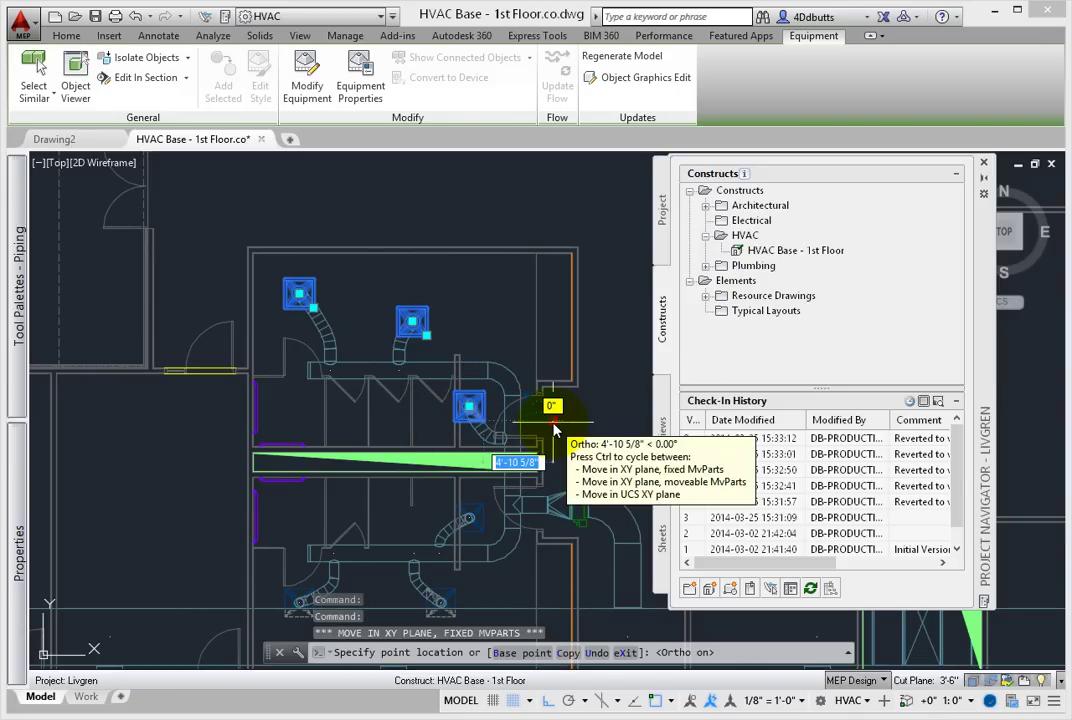
{"action": "key", "text": "F8"}
{"action": "type", "text": "2'"}
{"action": "key", "text": "Return"}
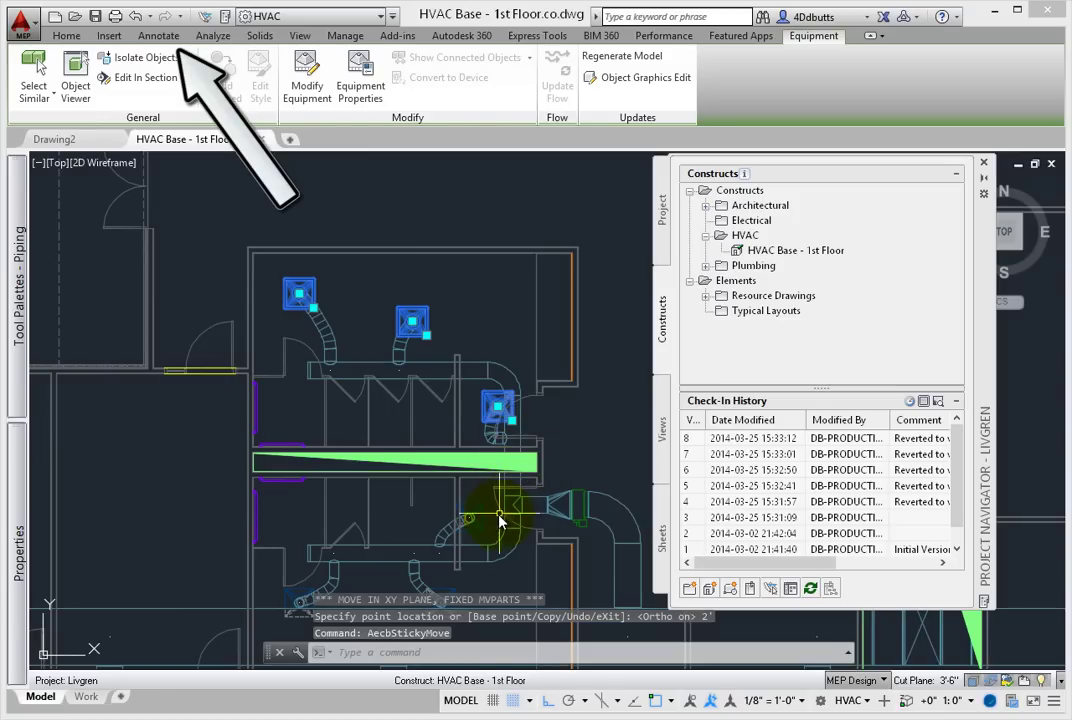
Move the diffuser just below the green chase 2' to the right.
{"action": "left_click", "coordinate": [477, 509]}
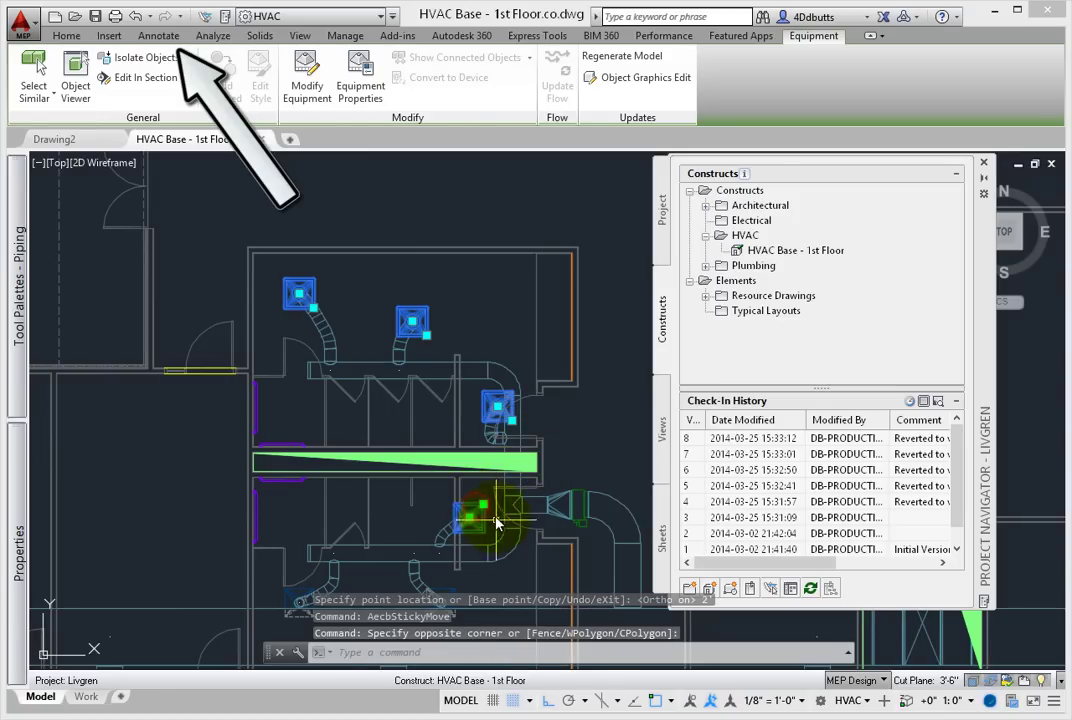
{"action": "left_click", "coordinate": [478, 510]}
{"action": "left_click", "coordinate": [478, 510]}
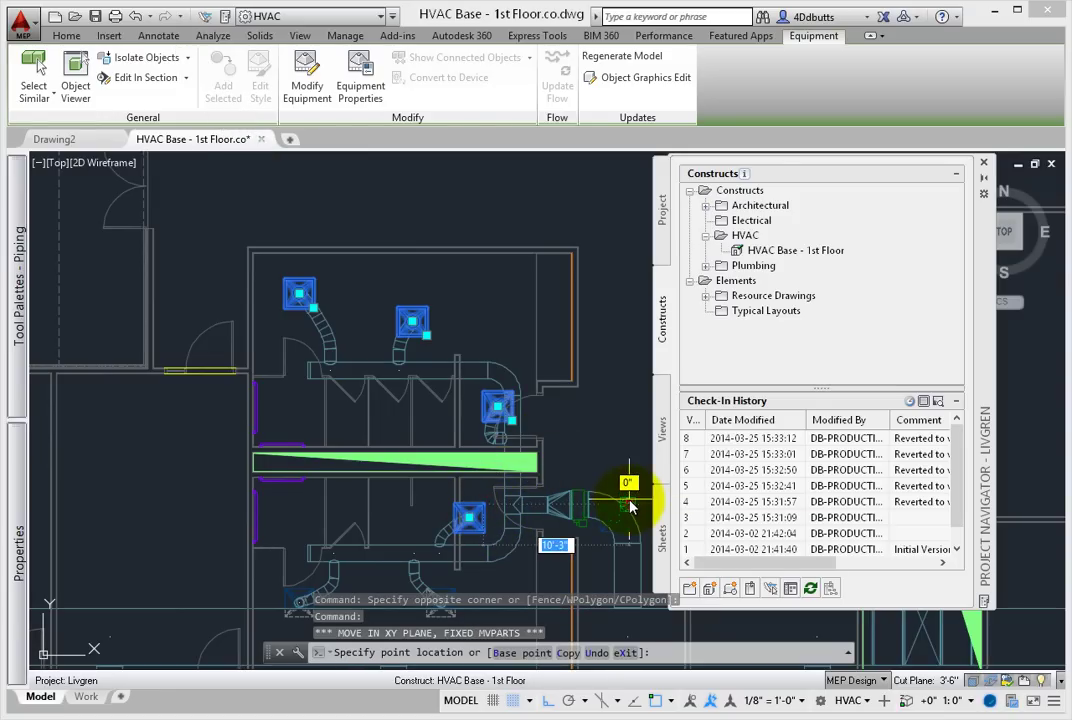
{"action": "type", "text": "2'"}
{"action": "key", "text": "Return"}
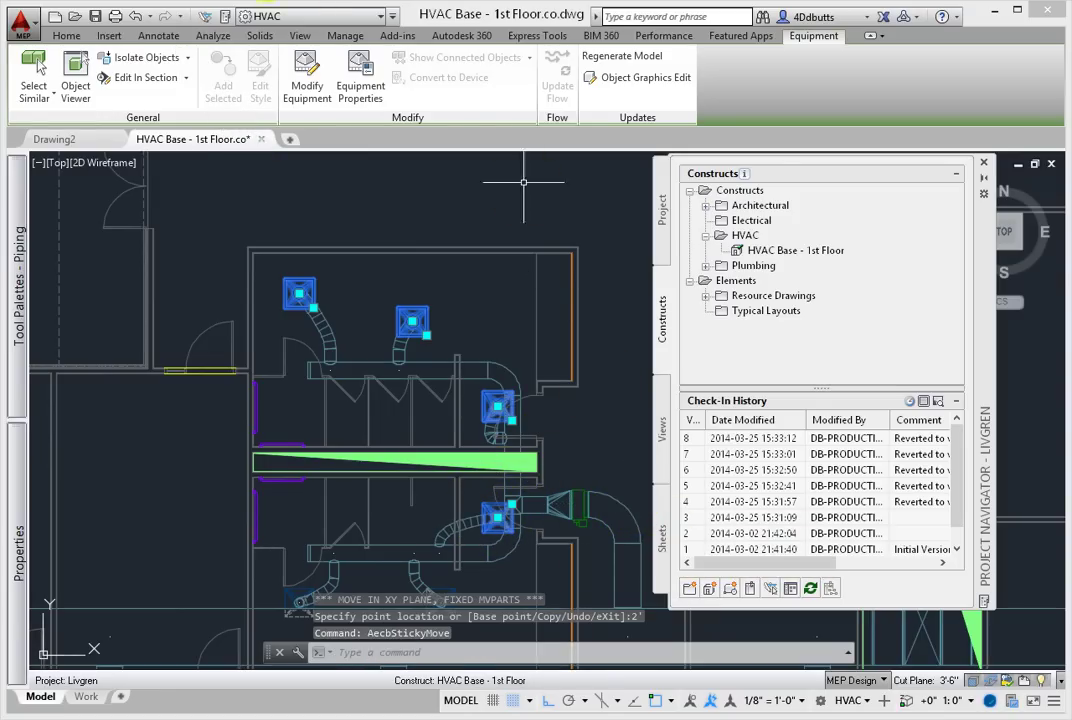
Add the multiline text note "mOVE DIFFUSERS AWAY FROM WALL" above the restroom block.
{"action": "left_click", "coordinate": [162, 36]}
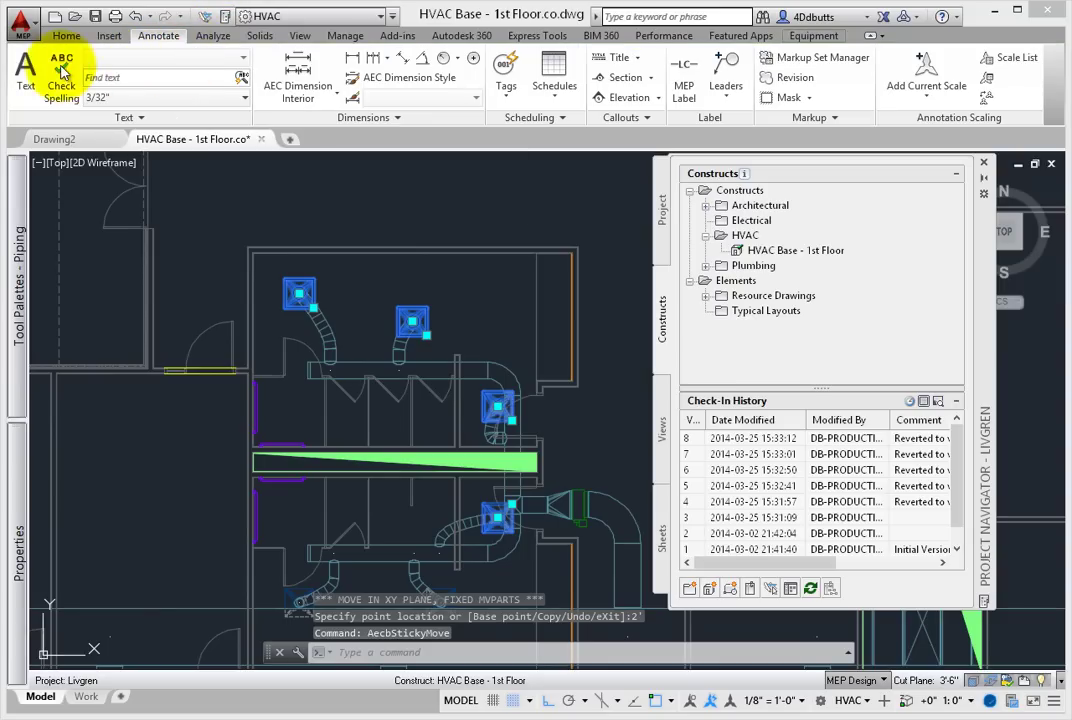
{"action": "left_click", "coordinate": [26, 72]}
{"action": "left_click", "coordinate": [363, 185]}
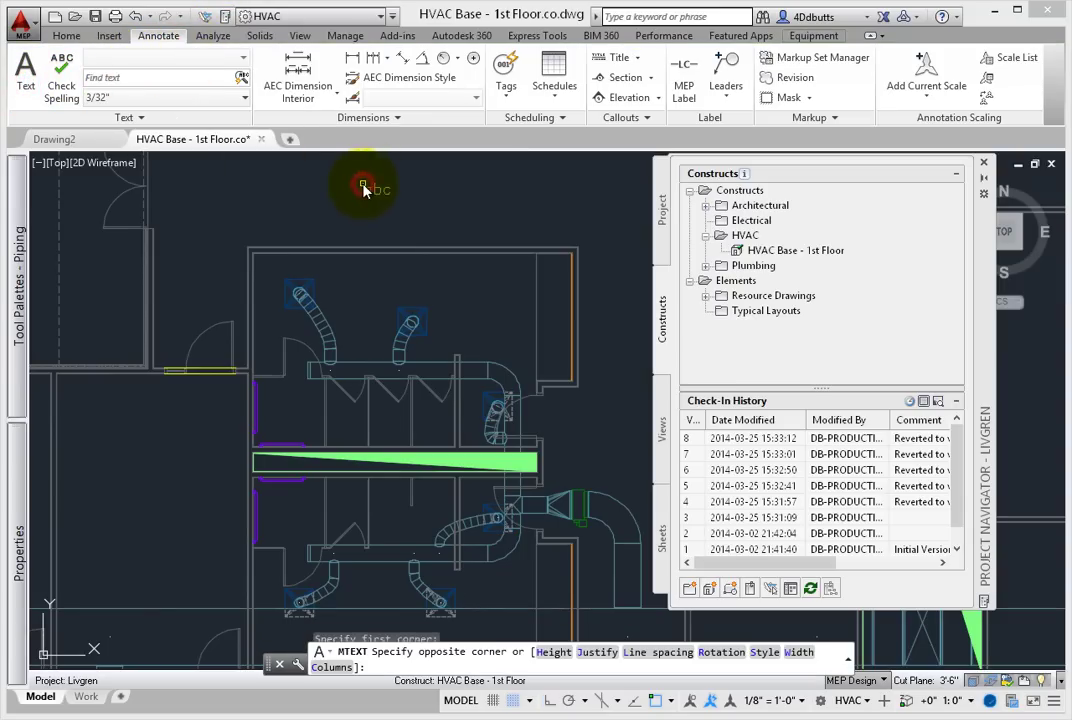
{"action": "left_click", "coordinate": [566, 229]}
{"action": "type", "text": "mOVE DIFFUSERS"}
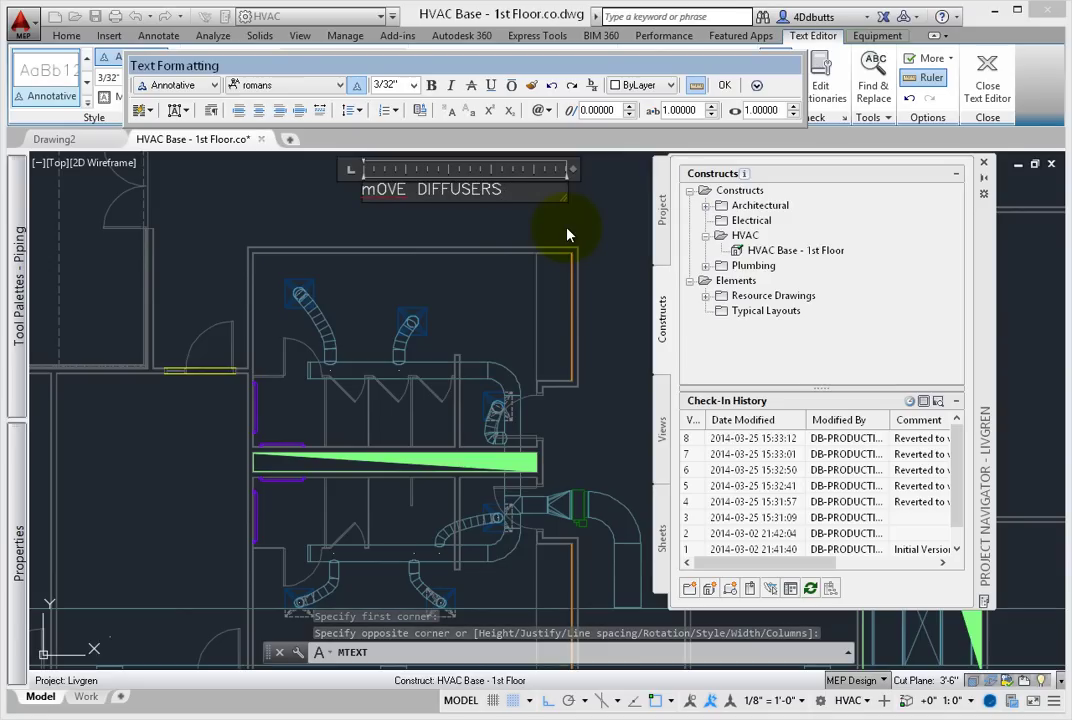
{"action": "type", "text": " AWAY FROM WALL"}
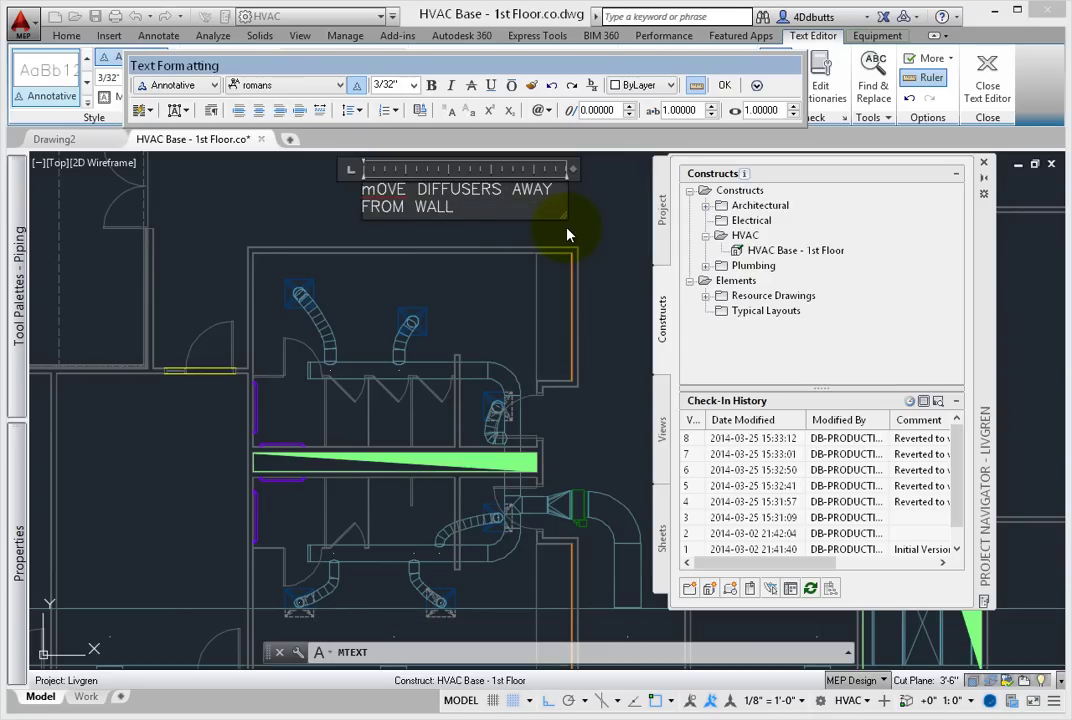
{"action": "key", "text": "Return"}
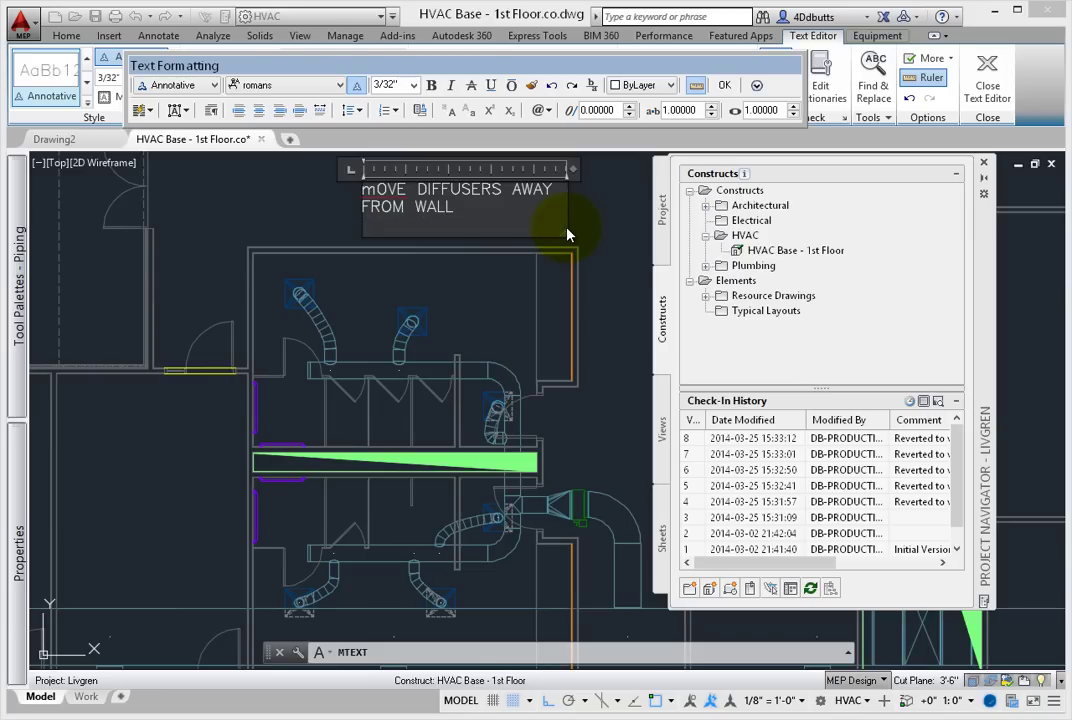
{"action": "left_click", "coordinate": [722, 85]}
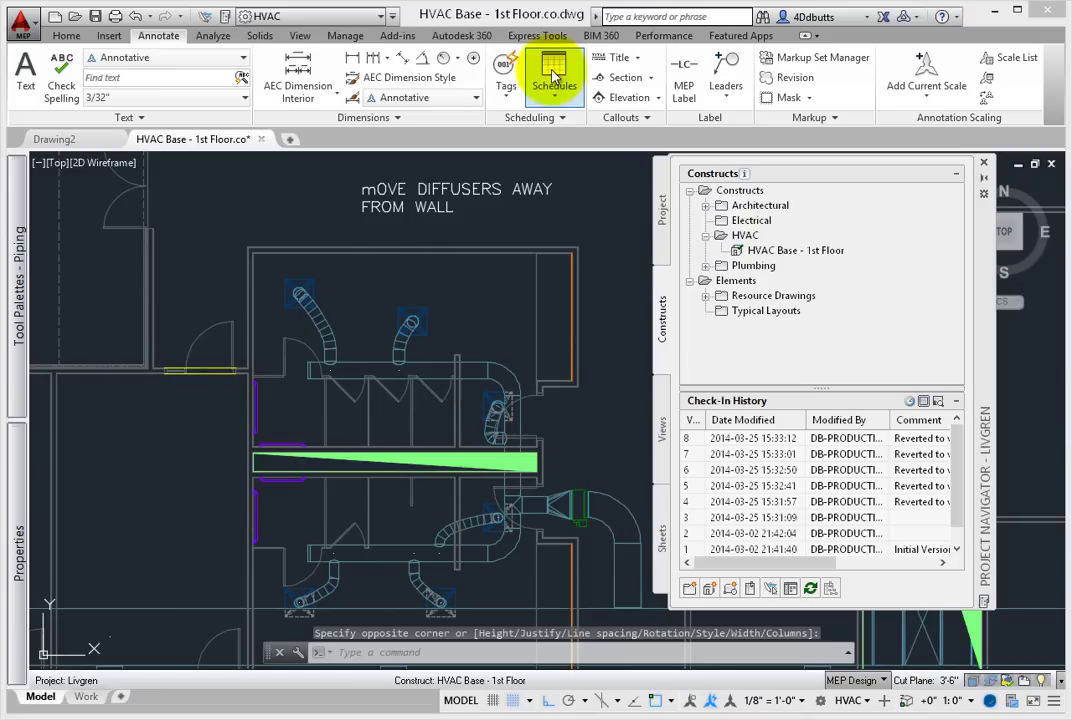
Tag the two upper diffusers, placing each tag to the right of its diffuser and accepting the property set data.
{"action": "left_click", "coordinate": [506, 88]}
{"action": "left_click", "coordinate": [555, 127]}
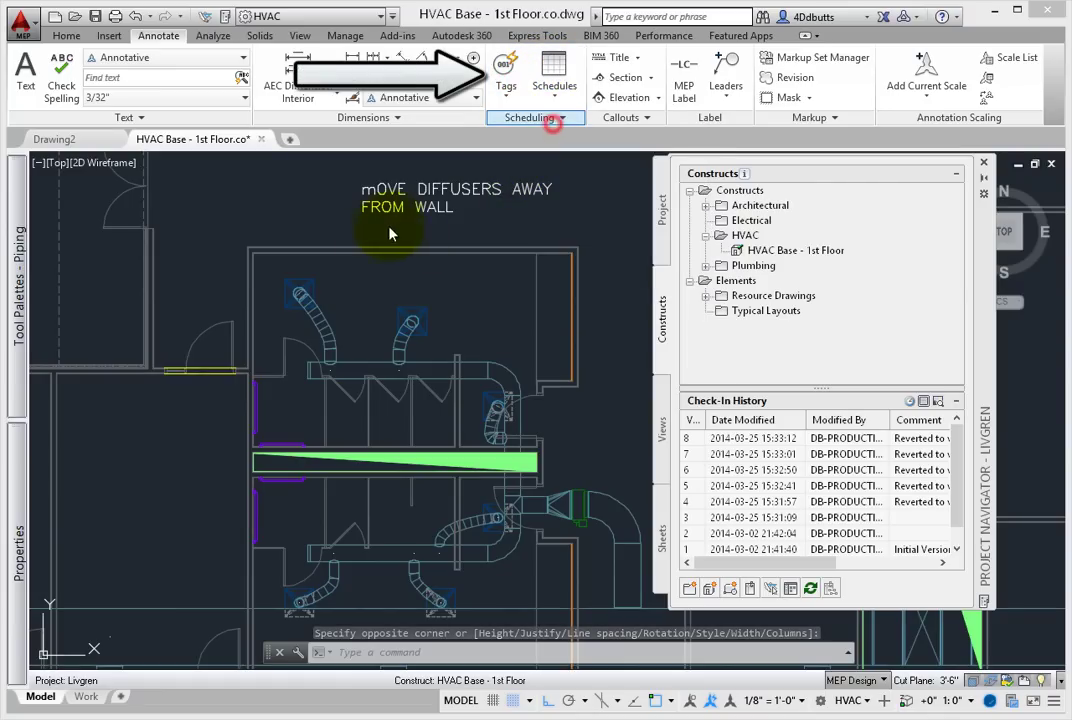
{"action": "left_click", "coordinate": [311, 285]}
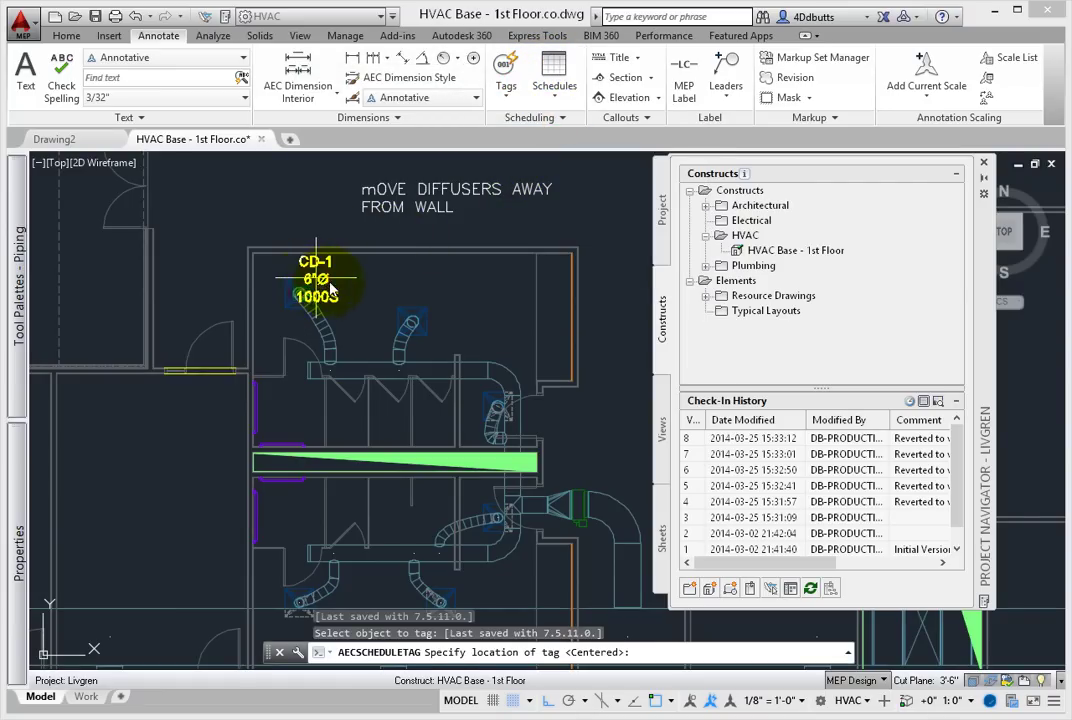
{"action": "left_click", "coordinate": [340, 282]}
{"action": "left_click", "coordinate": [334, 443]}
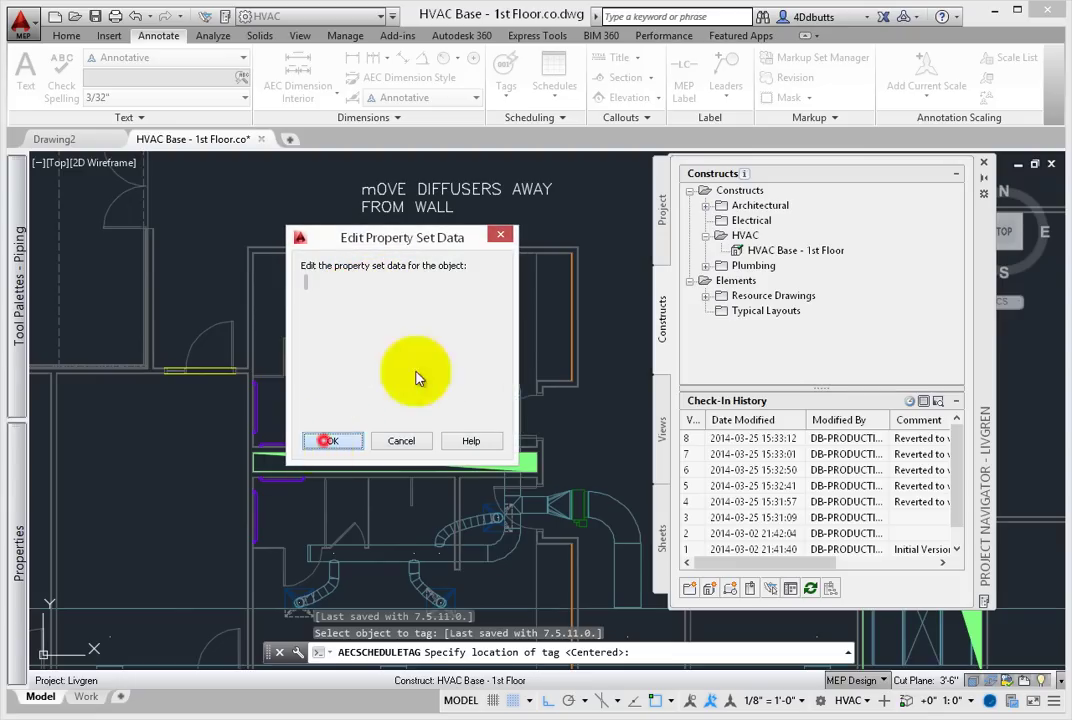
{"action": "left_click", "coordinate": [431, 315]}
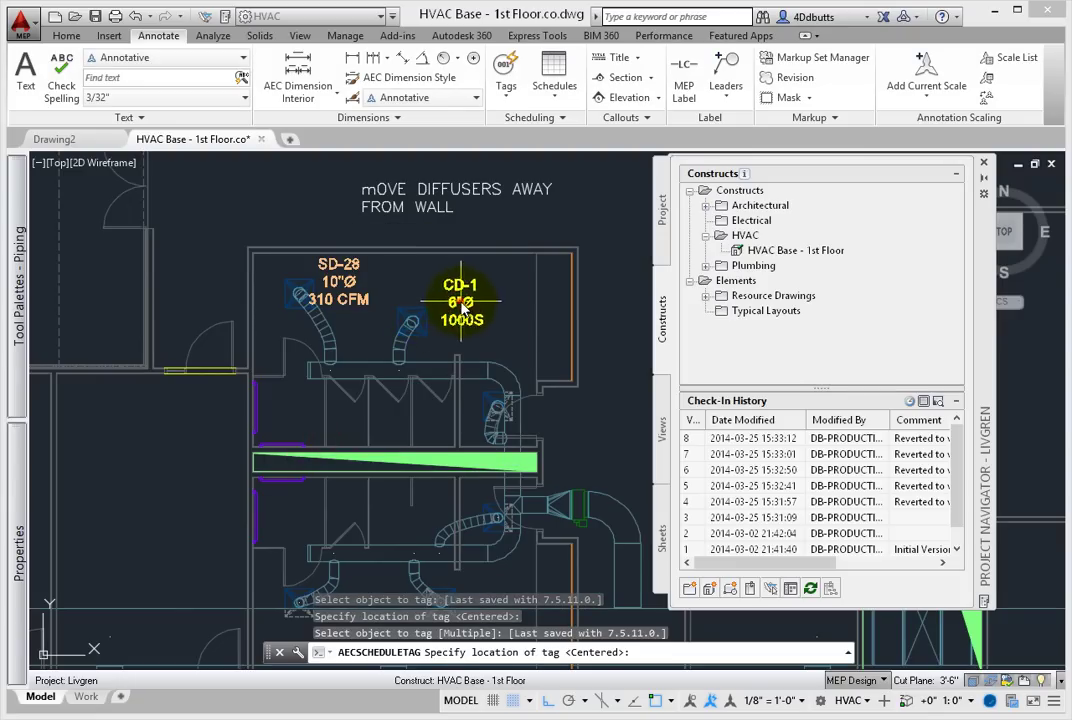
{"action": "left_click", "coordinate": [430, 313]}
{"action": "left_click", "coordinate": [338, 438]}
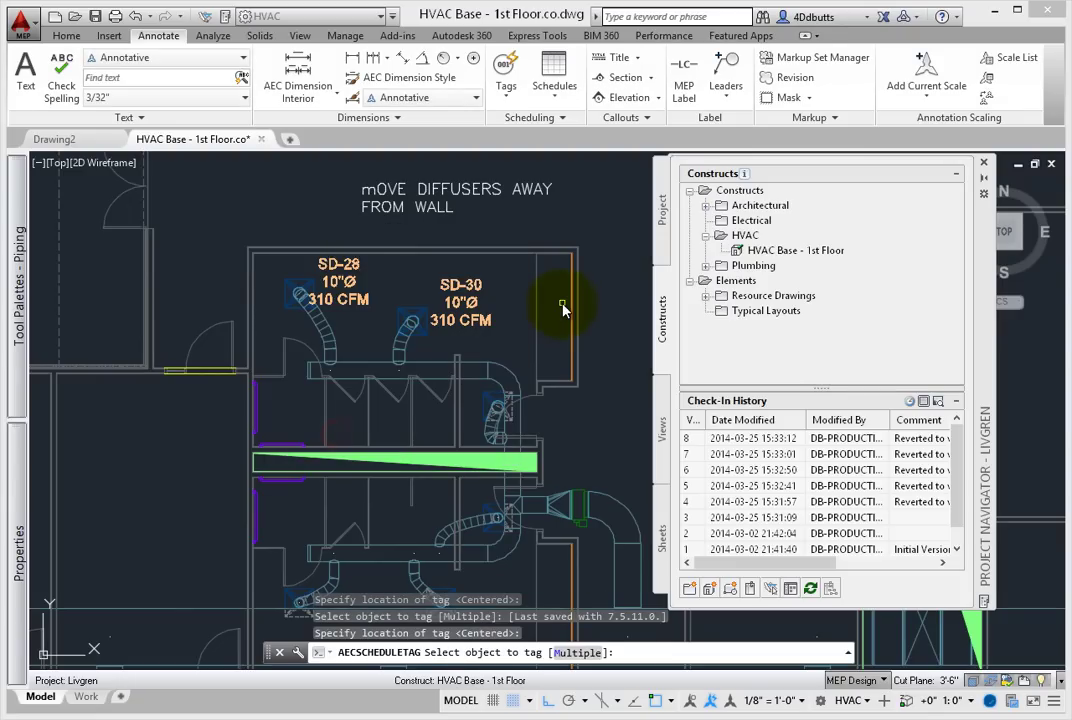
Save the drawing and check in the HVAC Base - 1st Floor construct.
{"action": "left_click", "coordinate": [95, 16]}
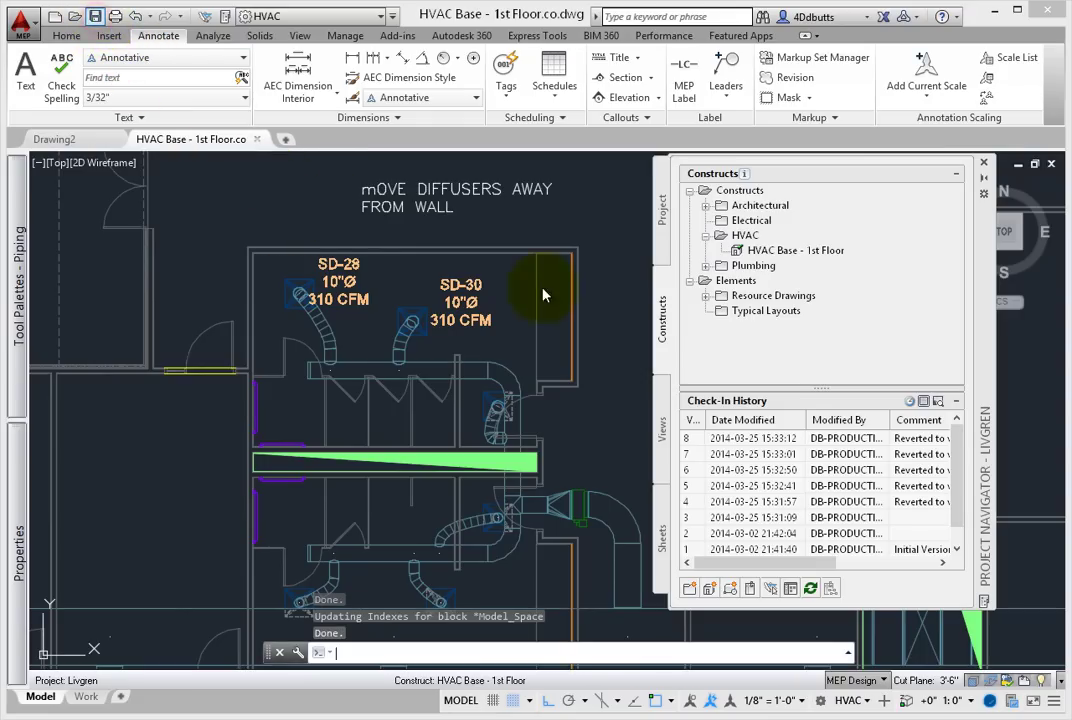
{"action": "right_click", "coordinate": [745, 252]}
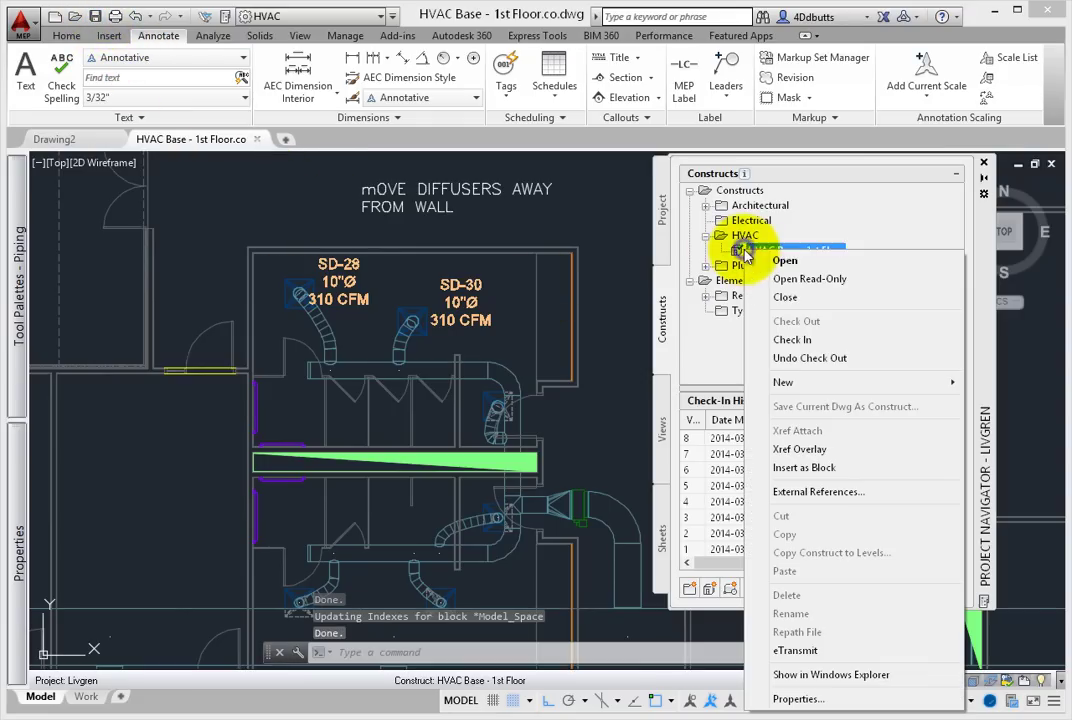
{"action": "left_click", "coordinate": [800, 339]}
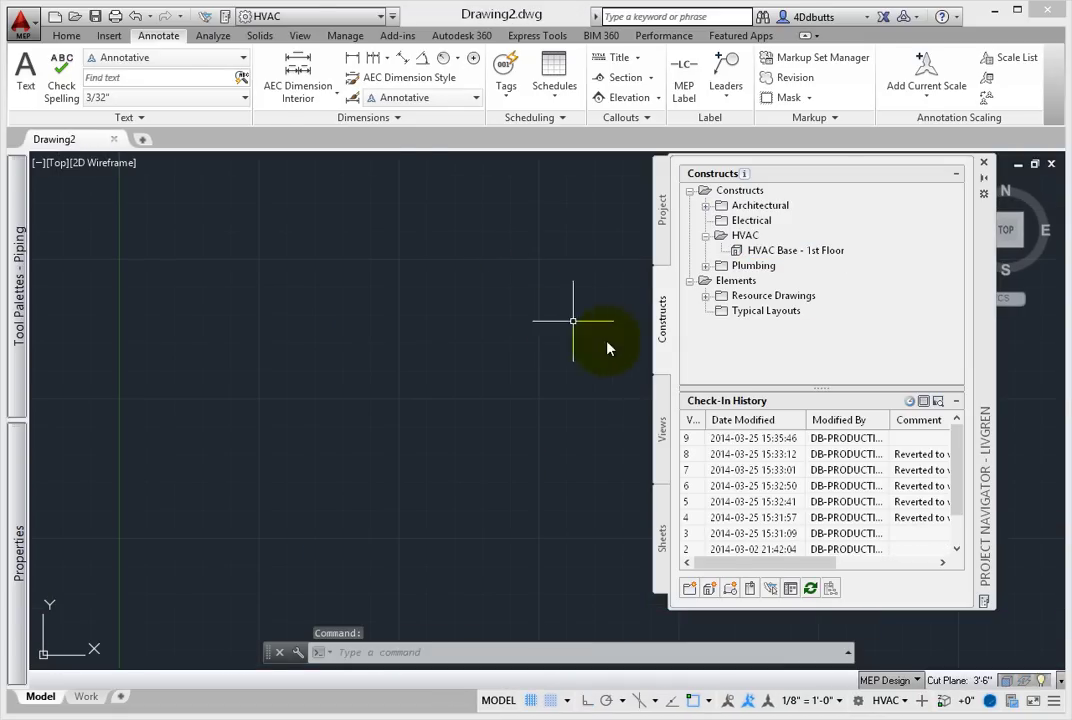
Enlarge the check-in history list and compare version 9 of the construct with version 1.
{"action": "left_click_drag", "start_coordinate": [859, 390], "coordinate": [855, 350]}
{"action": "left_click", "coordinate": [711, 400]}
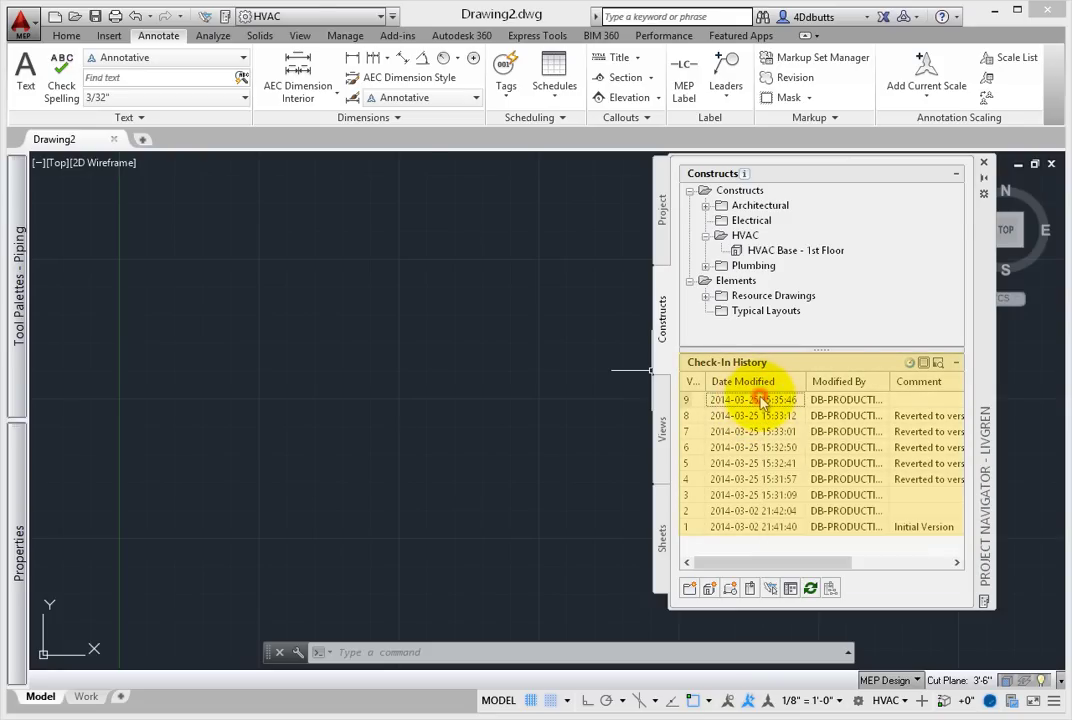
{"action": "mouse_move", "coordinate": [762, 400]}
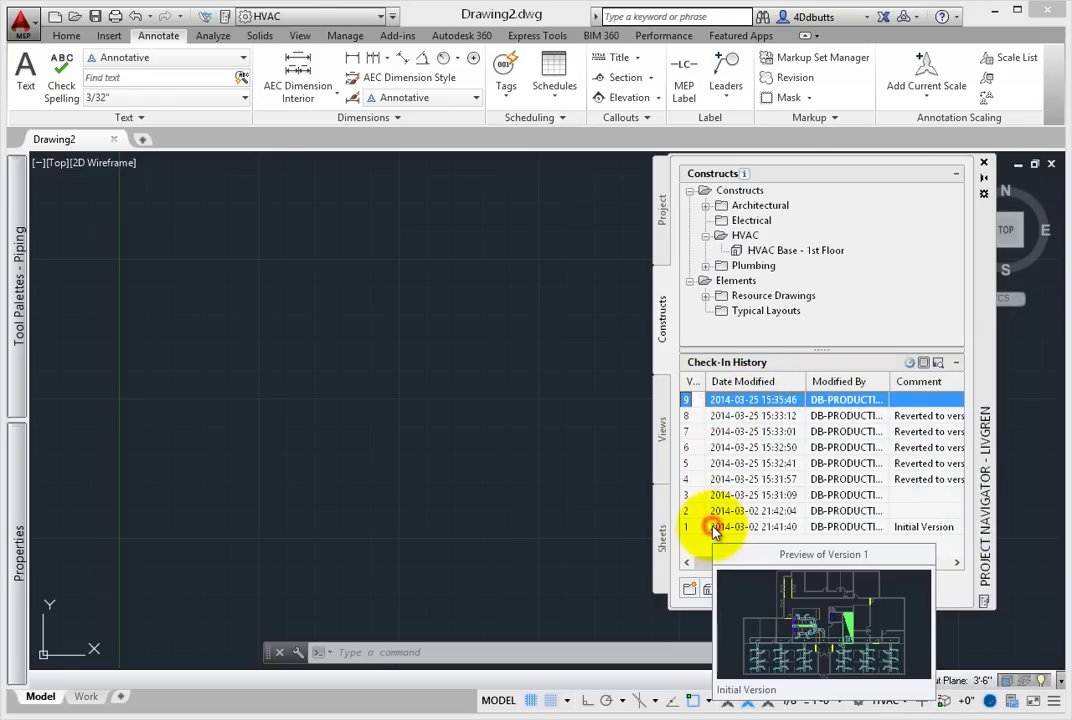
{"action": "left_click", "coordinate": [715, 528]}
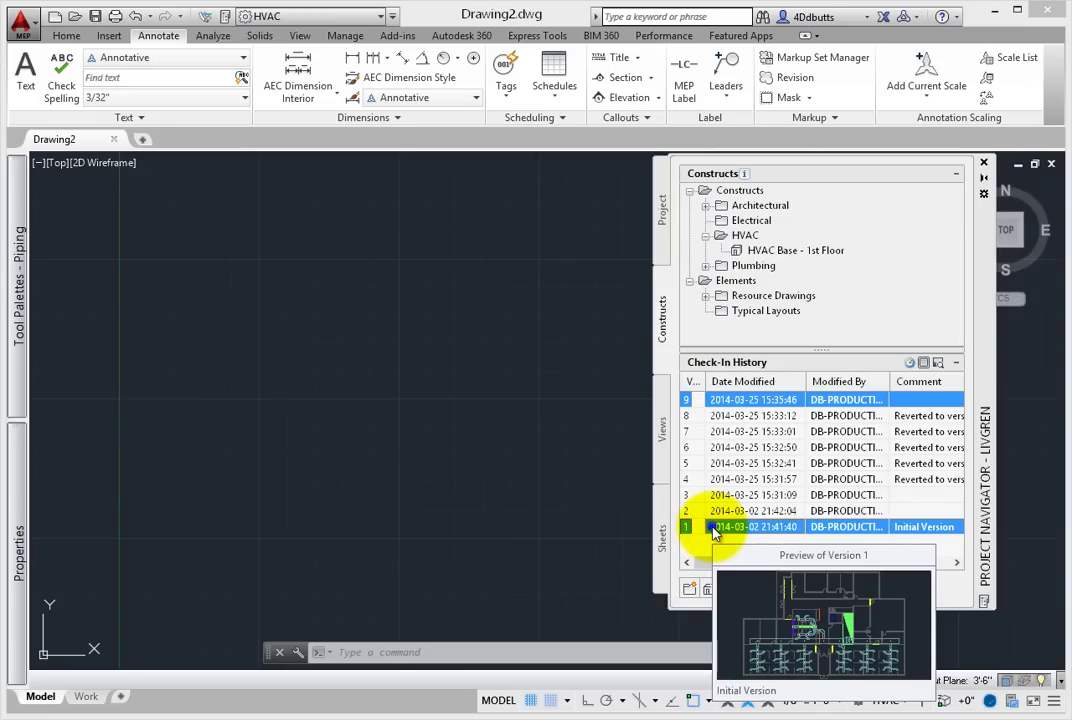
{"action": "right_click", "coordinate": [715, 533]}
{"action": "left_click", "coordinate": [752, 576]}
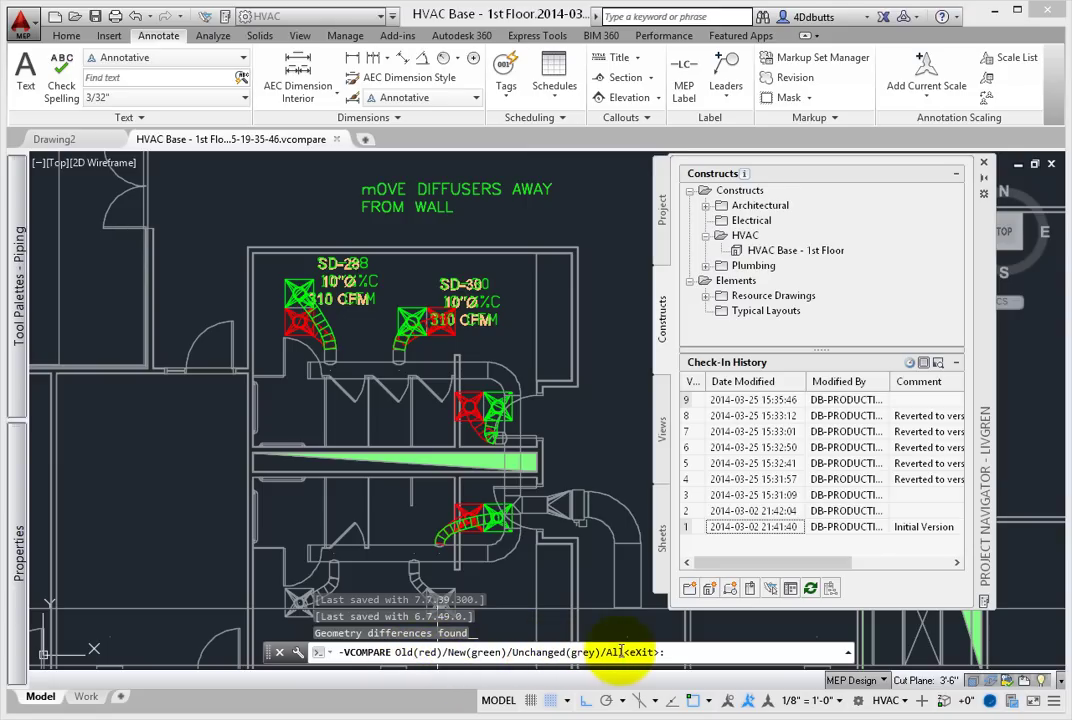
Highlight only the old geometry in red in the version comparison.
{"action": "left_click", "coordinate": [706, 651]}
{"action": "type", "text": "o"}
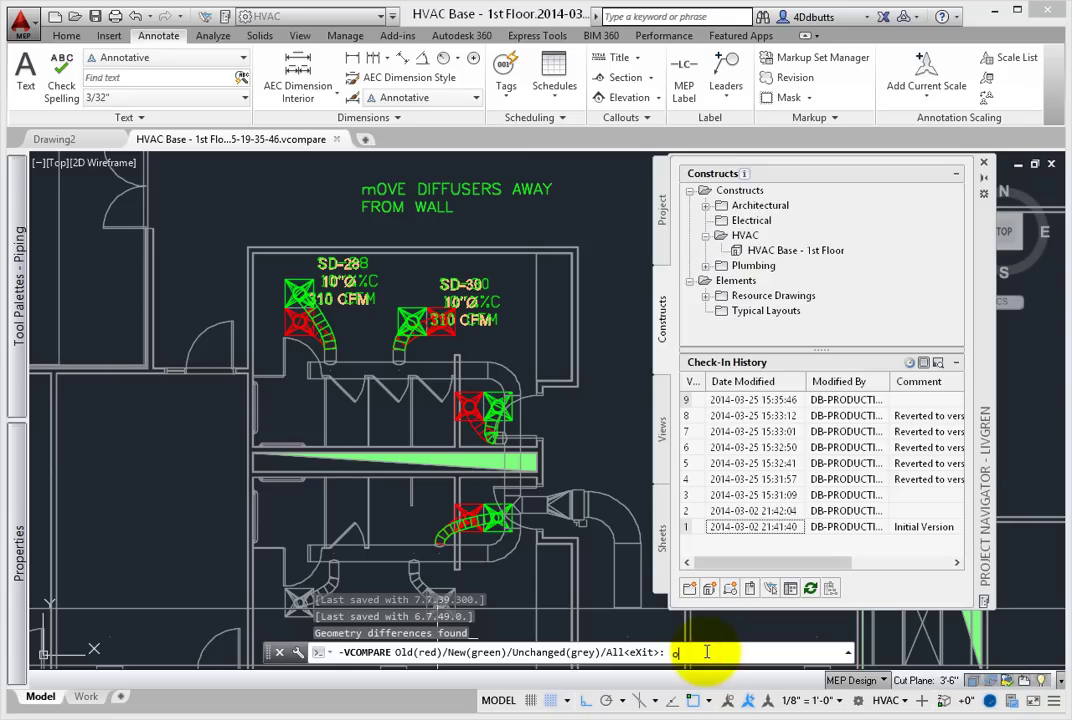
{"action": "key", "text": "Return"}
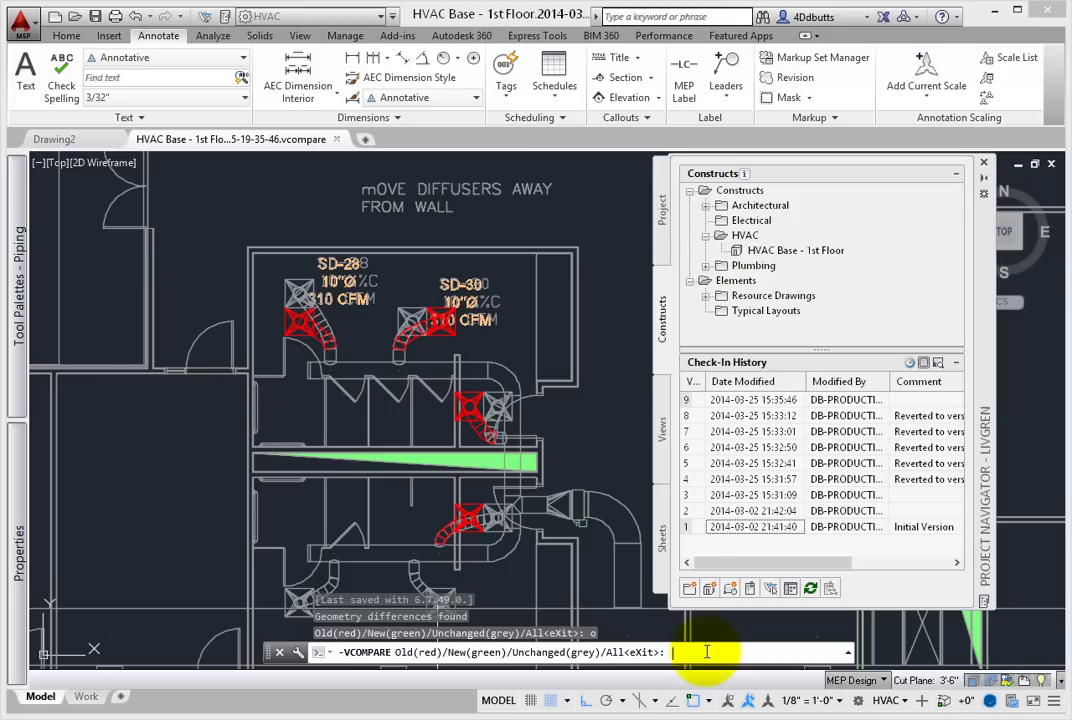
Highlight only the new geometry in green, and switch the version comparison to the unchanged geometry in grey.
{"action": "type", "text": "n"}
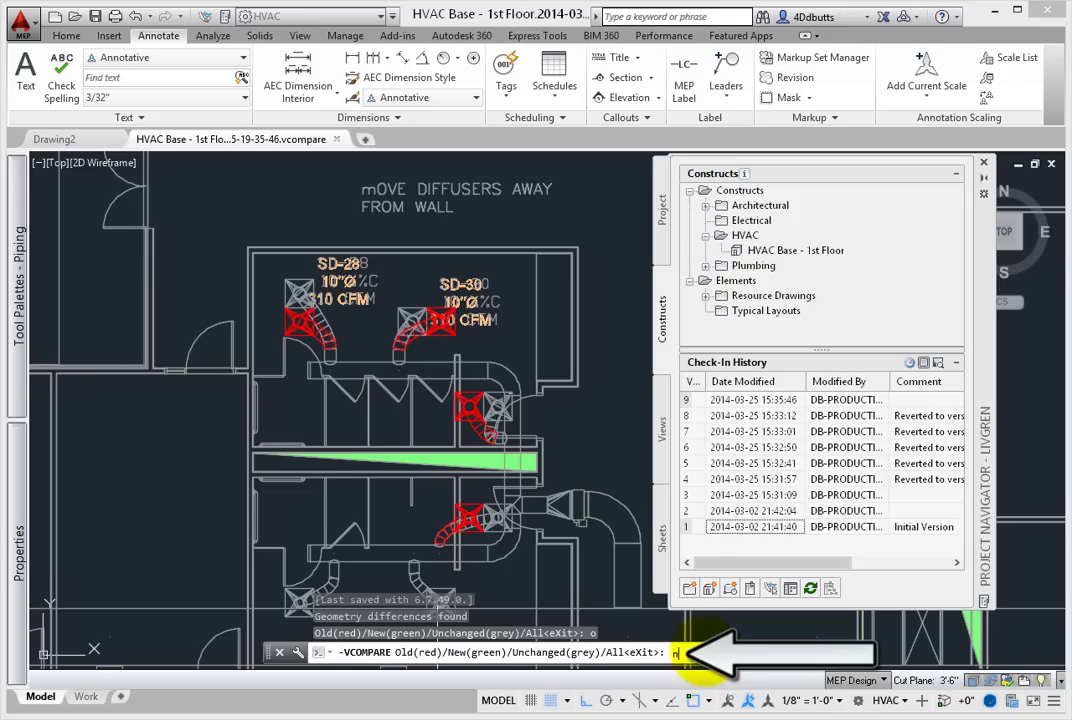
{"action": "key", "text": "Return"}
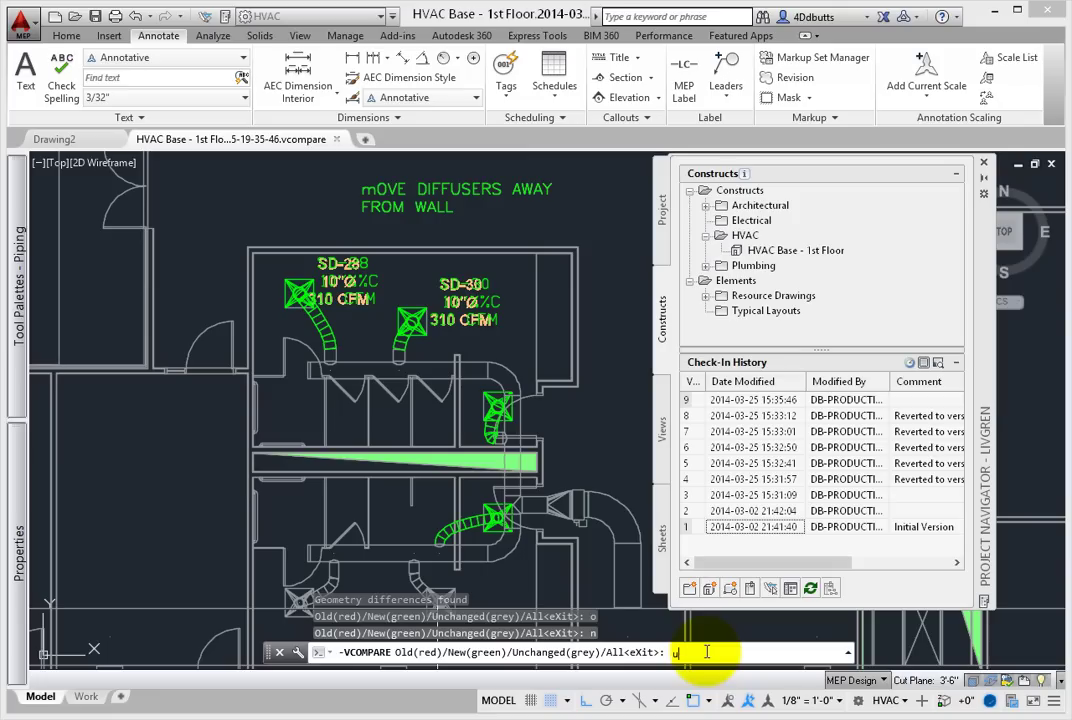
{"action": "key", "text": "Return"}
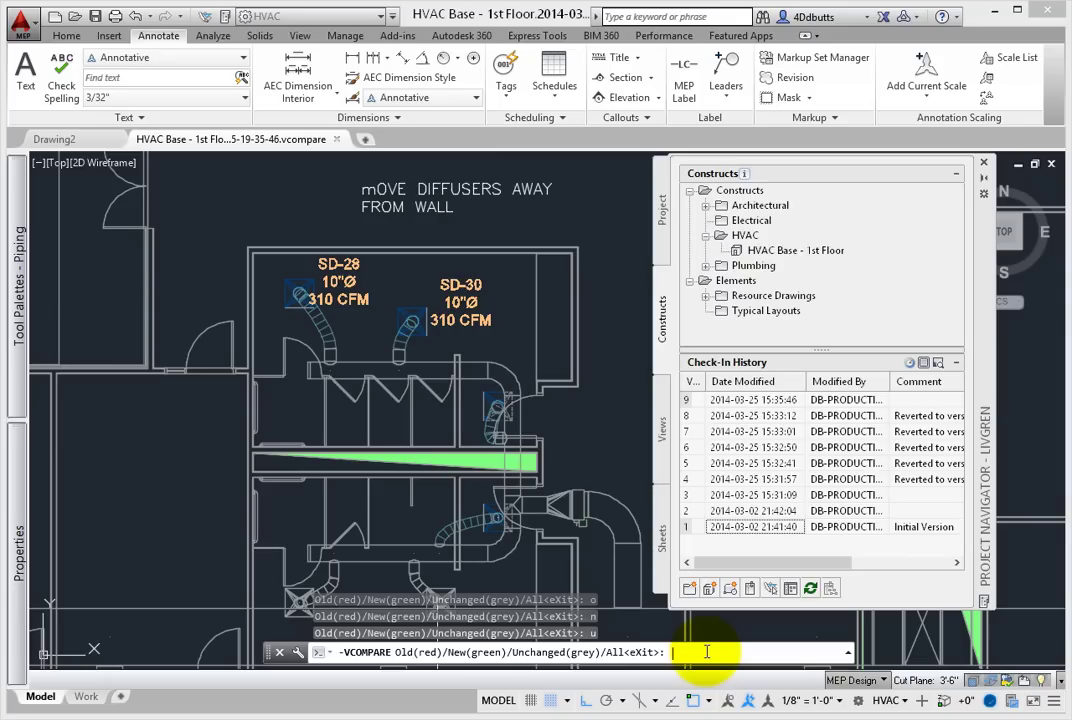
Show the old, new and unchanged geometry together in the version comparison, and exit the comparison.
{"action": "type", "text": "a"}
{"action": "key", "text": "Return"}
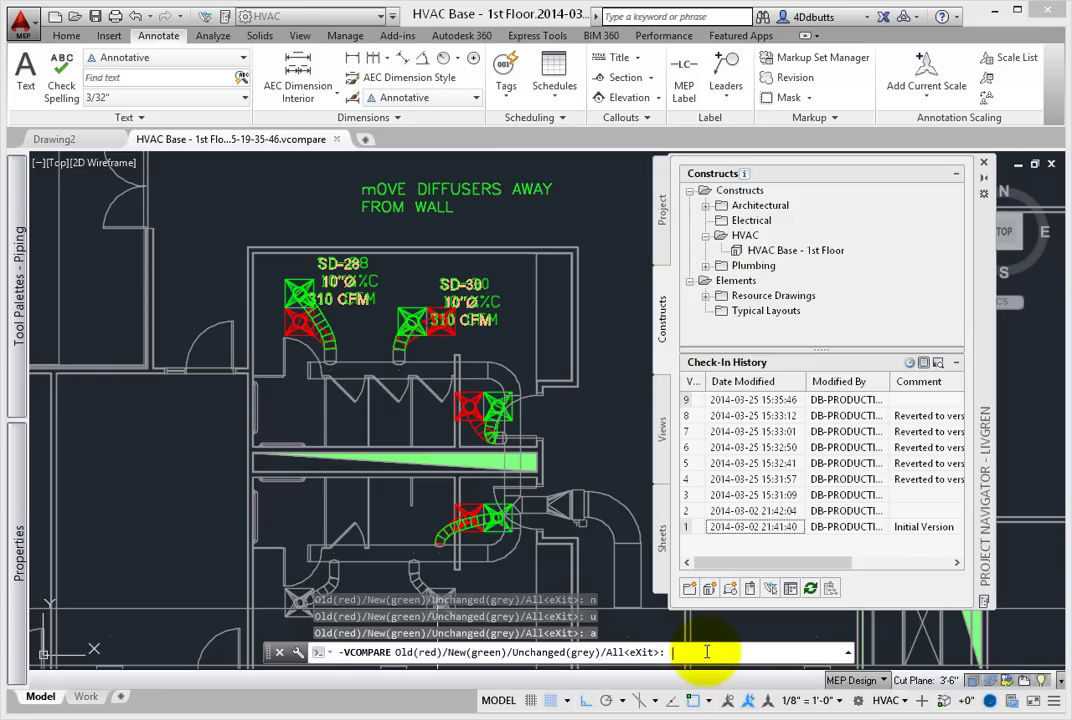
{"action": "key", "text": "Return"}
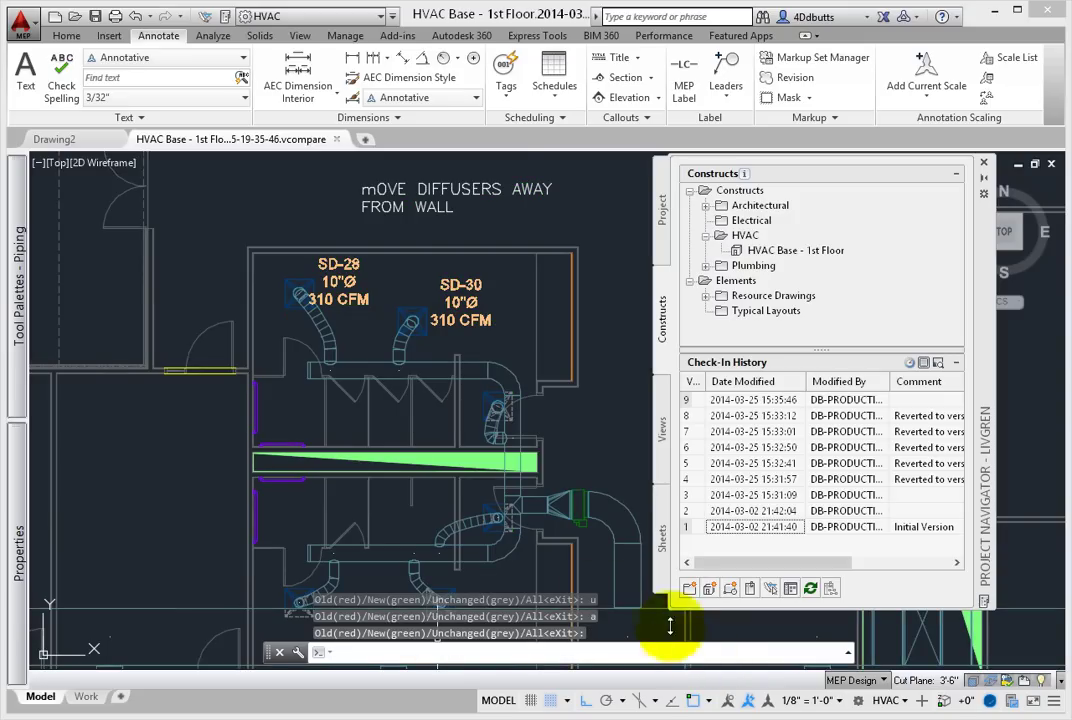
Check the AECVCOMPAREUNCHANGEDCOLOR variable and keep its existing colour value.
{"action": "left_click", "coordinate": [395, 651]}
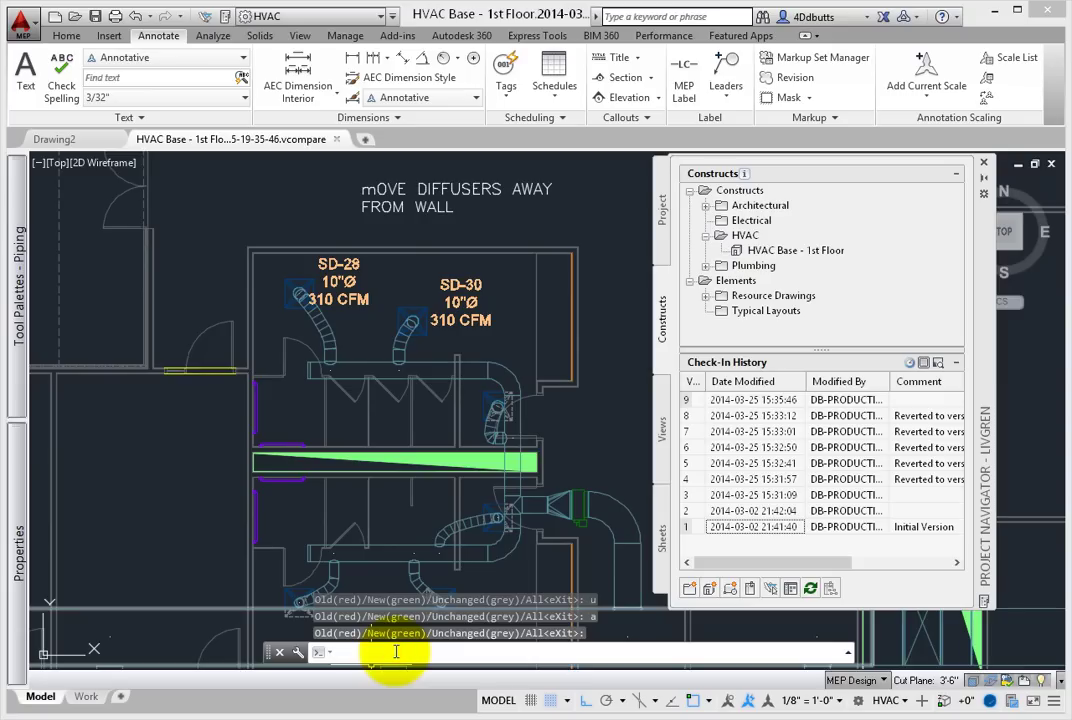
{"action": "type", "text": "AECVCOM"}
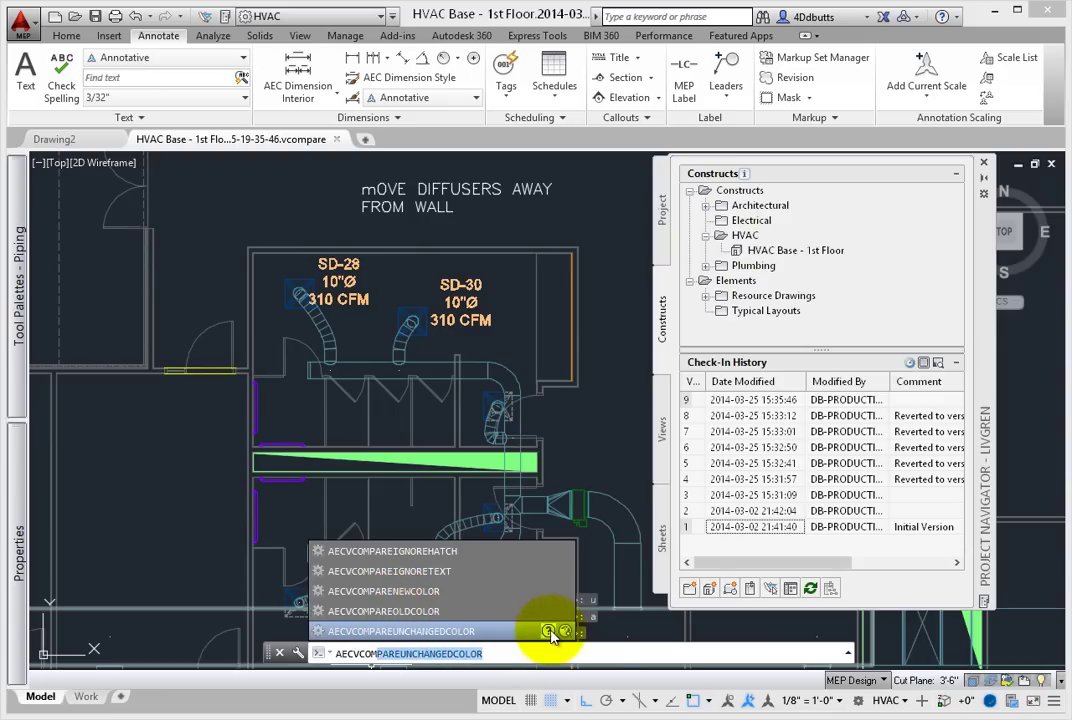
{"action": "left_click", "coordinate": [485, 633]}
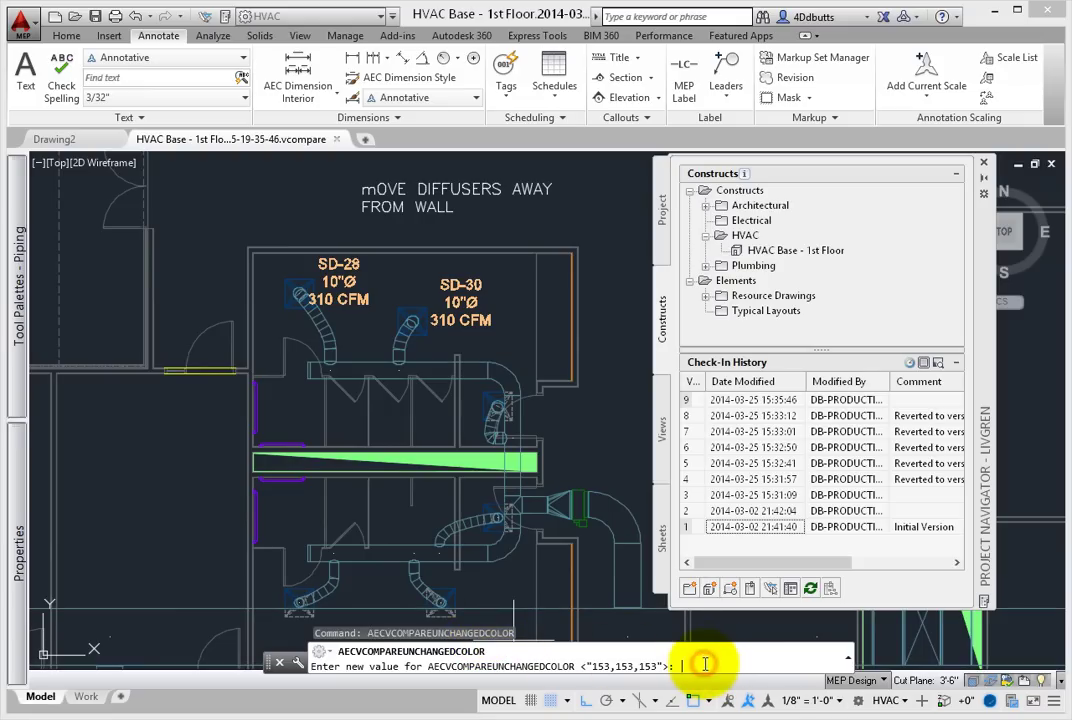
{"action": "key", "text": "Return"}
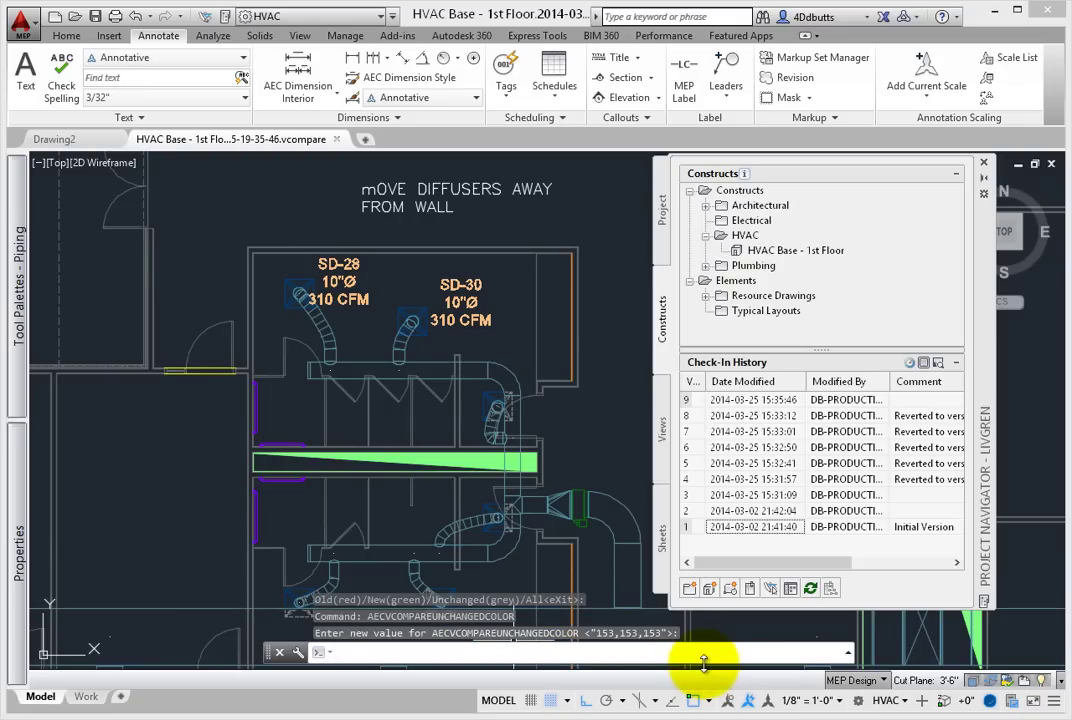
{"action": "key", "text": "Escape"}
{"action": "key", "text": "Escape"}
{"action": "key", "text": "Escape"}
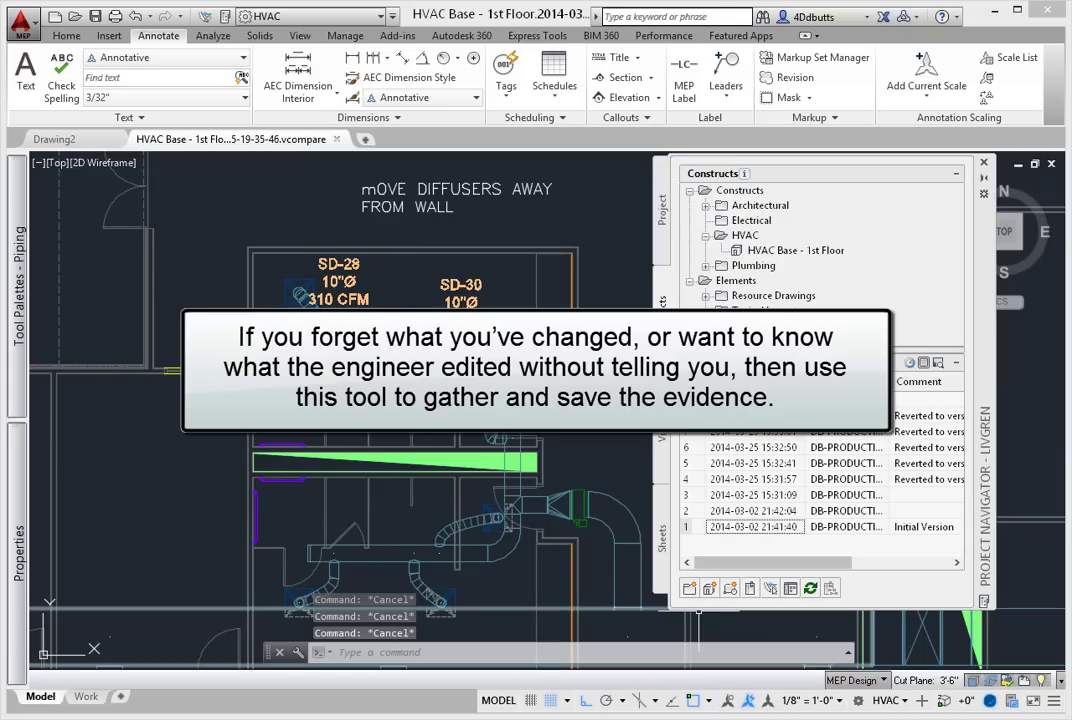
{"action": "mouse_move", "coordinate": [791, 517]}
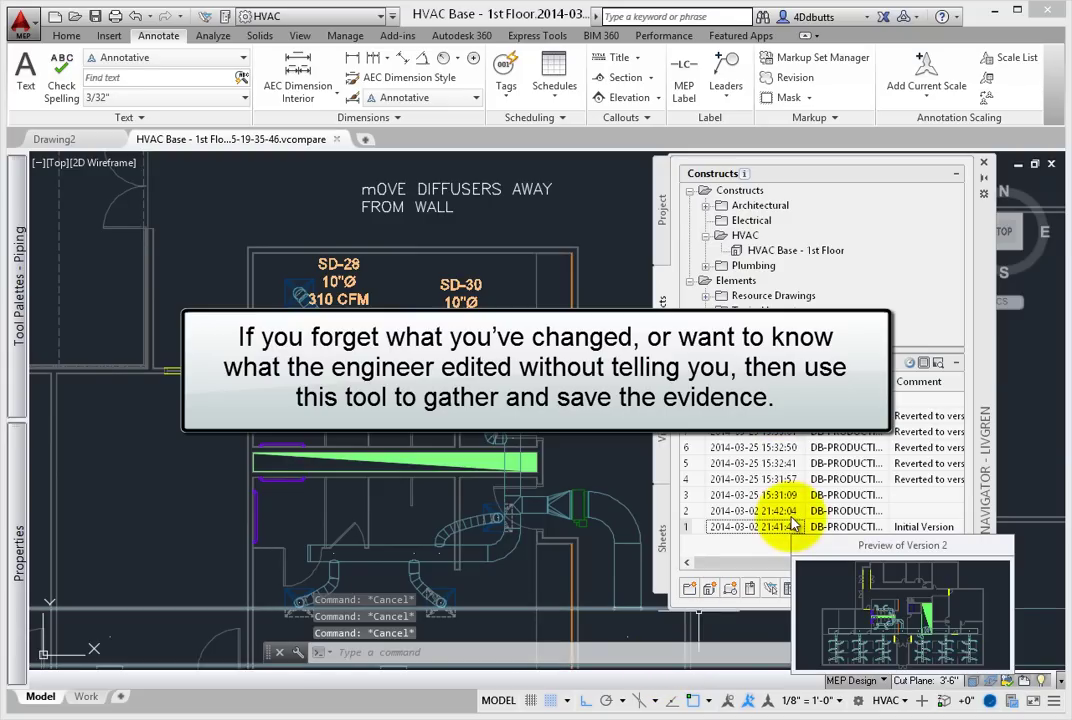